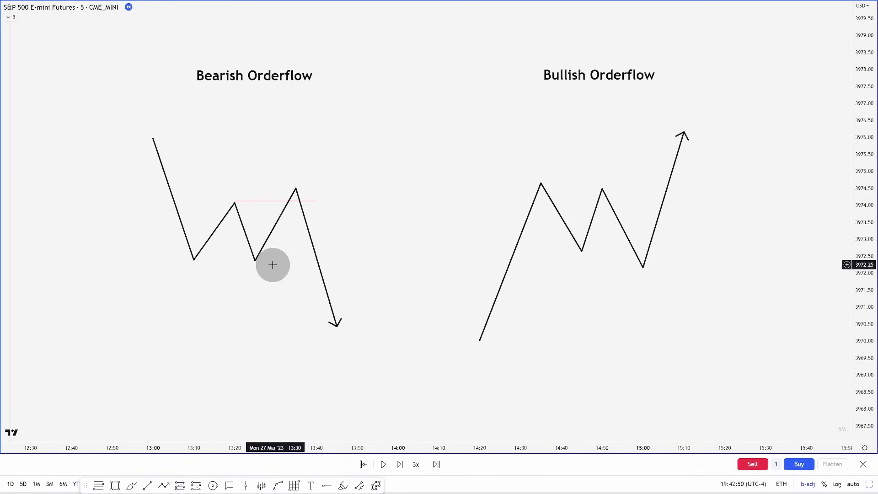
Step: Select the bearish zigzag and then the red liquidity line in the sketch
{"action": "left_click", "coordinate": [200, 261]}
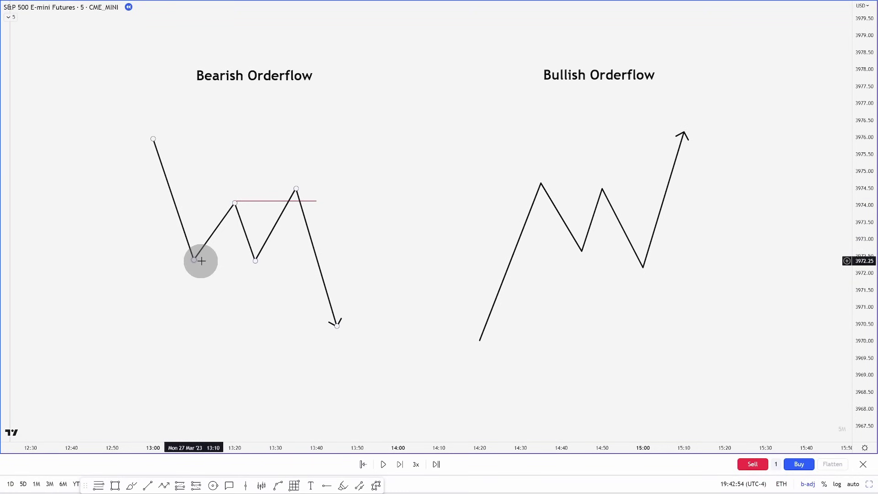
{"action": "left_click", "coordinate": [244, 260]}
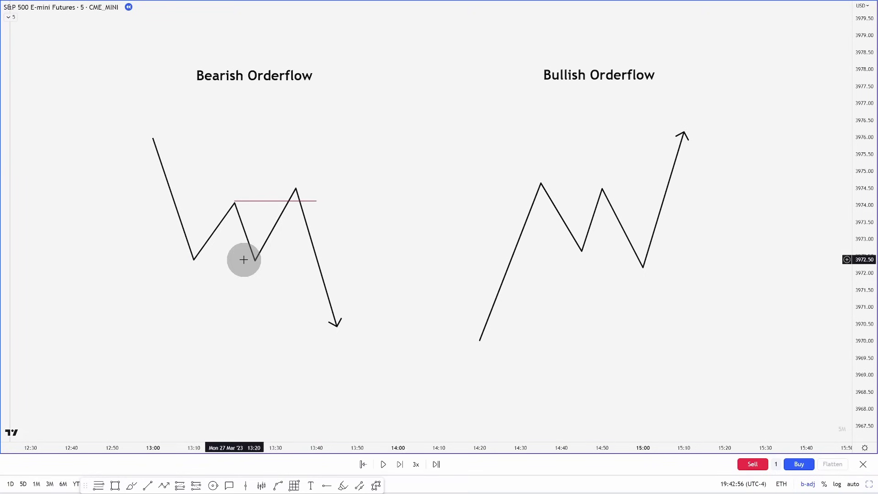
{"action": "left_click", "coordinate": [296, 194]}
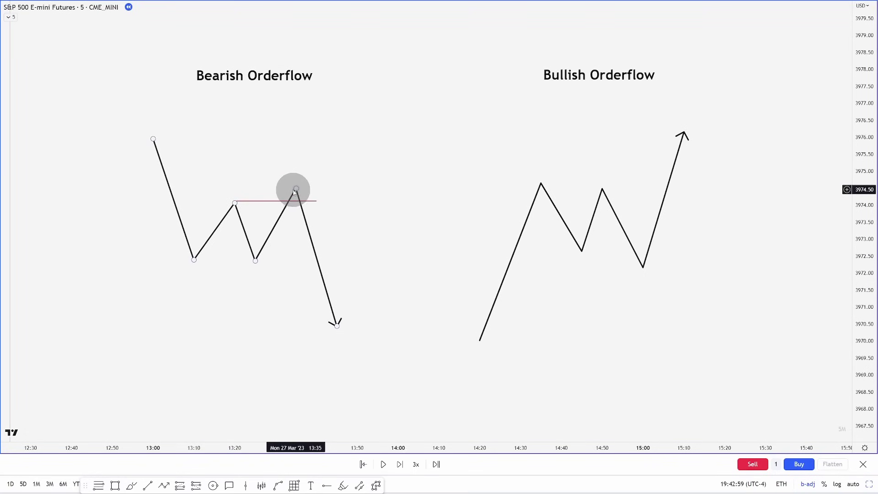
{"action": "left_click", "coordinate": [291, 193]}
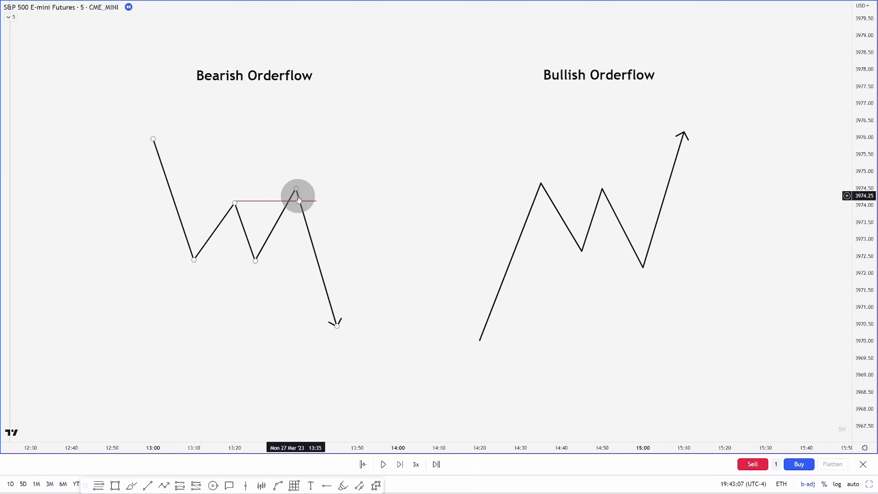
{"action": "left_click", "coordinate": [235, 201]}
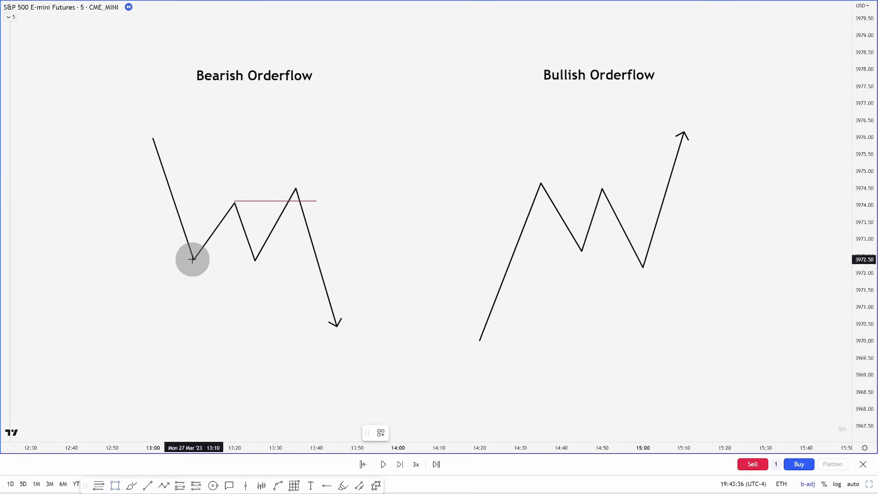
Step: Box the range and the bearish drop, and draw a red line at the bullish inner low
{"action": "left_click_drag", "start_coordinate": [196, 261], "coordinate": [335, 320]}
{"action": "left_click", "coordinate": [541, 185]}
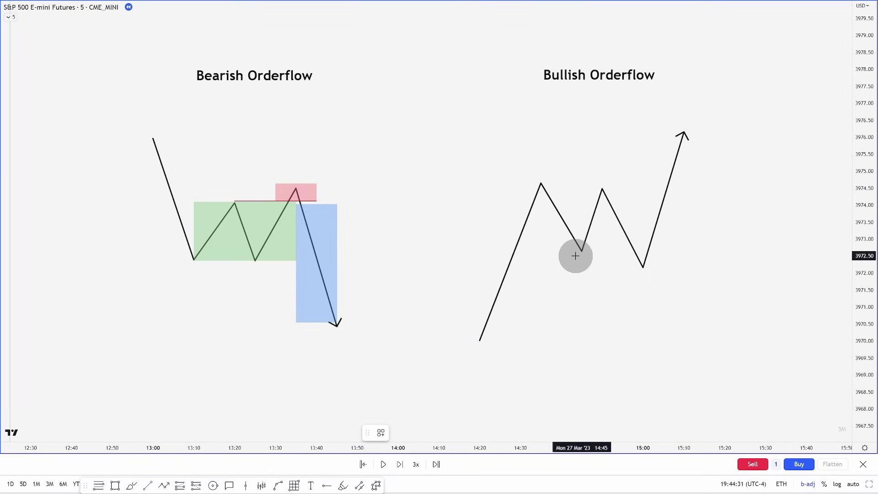
{"action": "left_click_drag", "start_coordinate": [582, 253], "coordinate": [662, 253]}
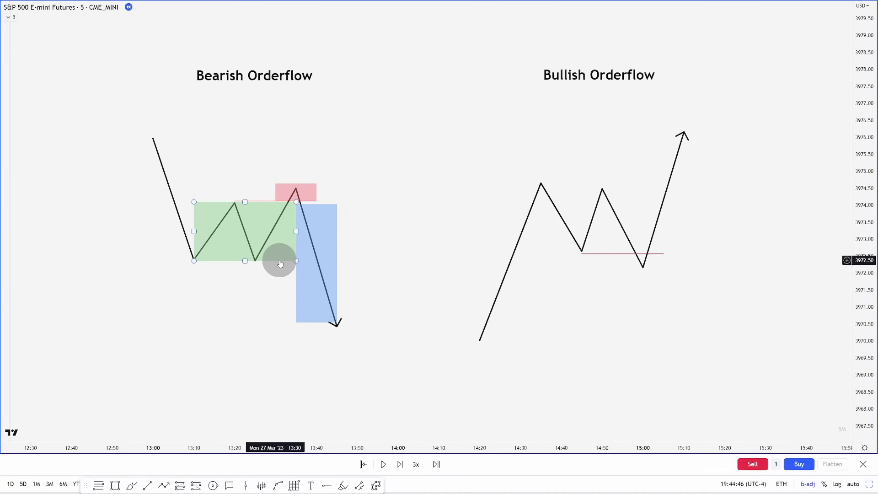
Step: Copy the green and blue boxes onto the bullish zigzag and rally leg
{"action": "left_click_drag", "start_coordinate": [280, 264], "coordinate": [592, 243]}
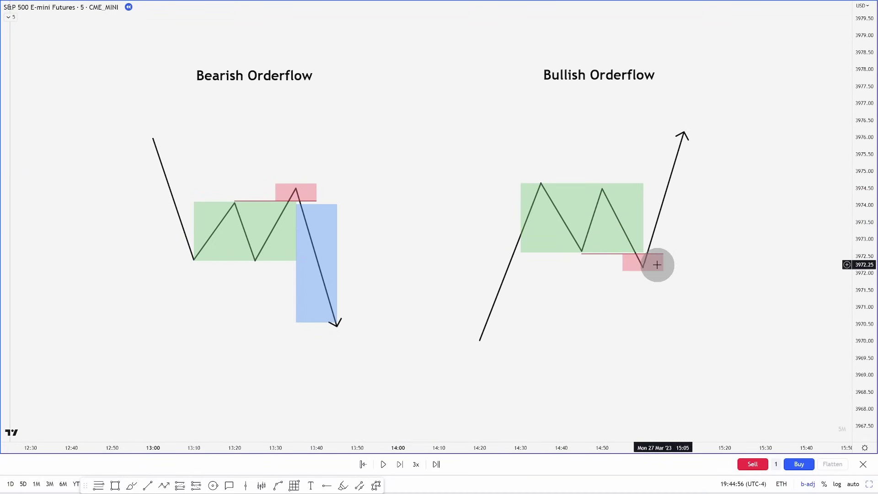
{"action": "left_click_drag", "start_coordinate": [331, 244], "coordinate": [696, 174]}
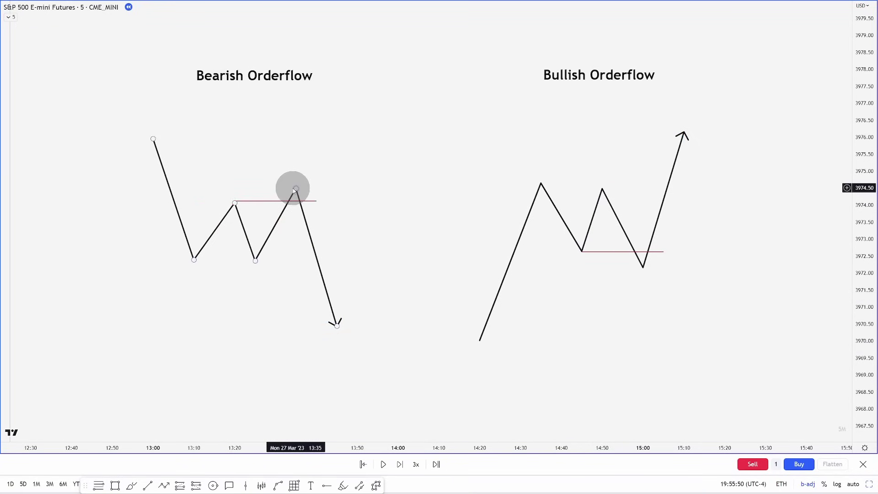
{"action": "left_click", "coordinate": [295, 202]}
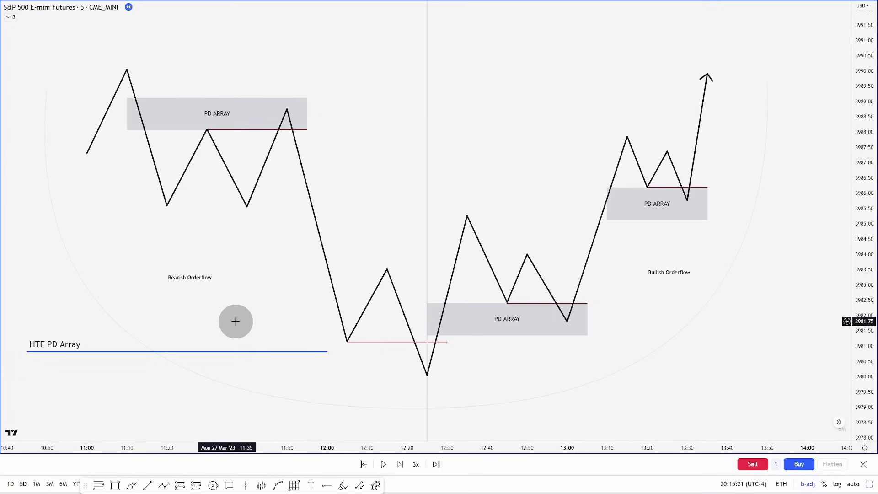
Step: Point out the top-left PD ARRAY box and the zigzag price path
{"action": "left_click", "coordinate": [146, 112]}
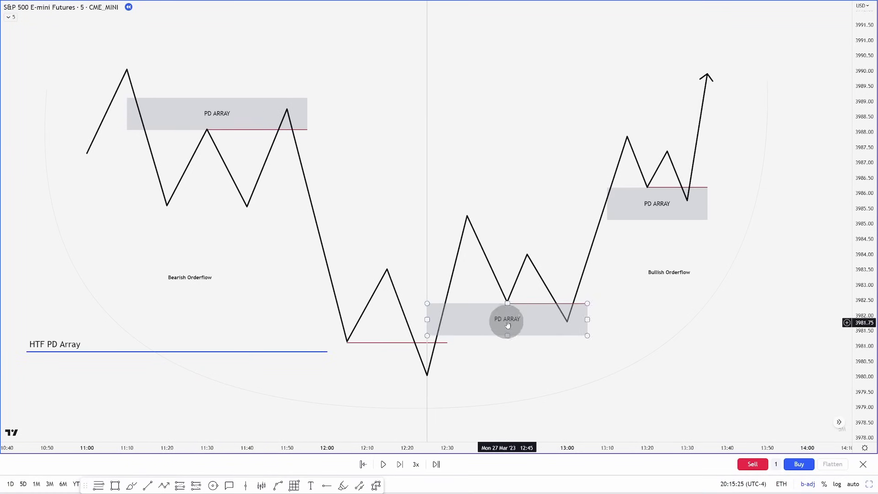
{"action": "left_click", "coordinate": [507, 304]}
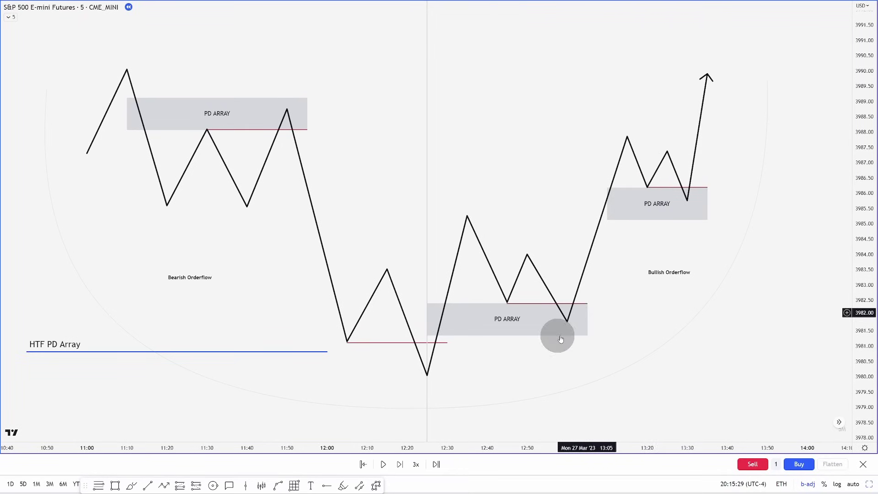
{"action": "left_click", "coordinate": [477, 385]}
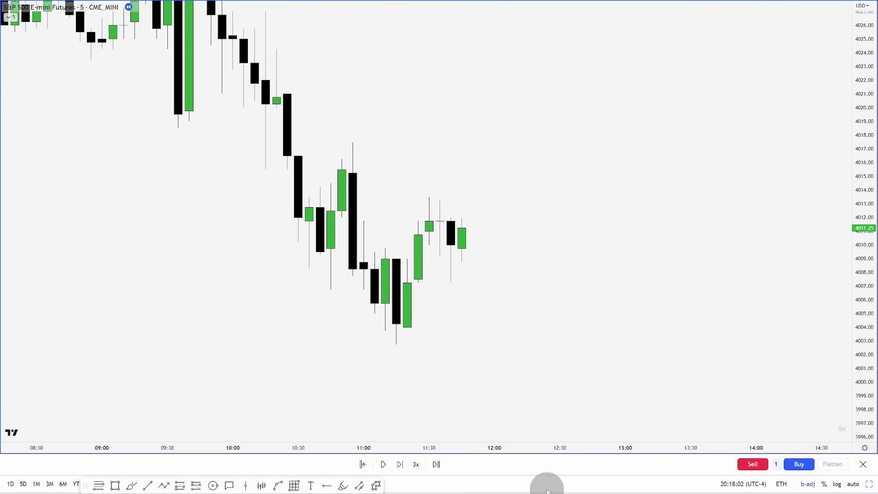
Step: Advance the replay three candles and draw a red line rightward from the candle low
{"action": "key", "text": "shift+Right"}
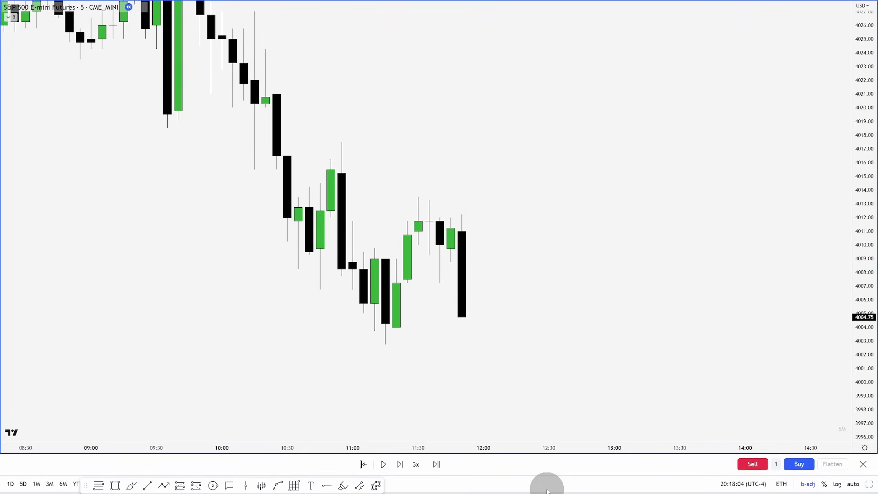
{"action": "key", "text": "shift+Right"}
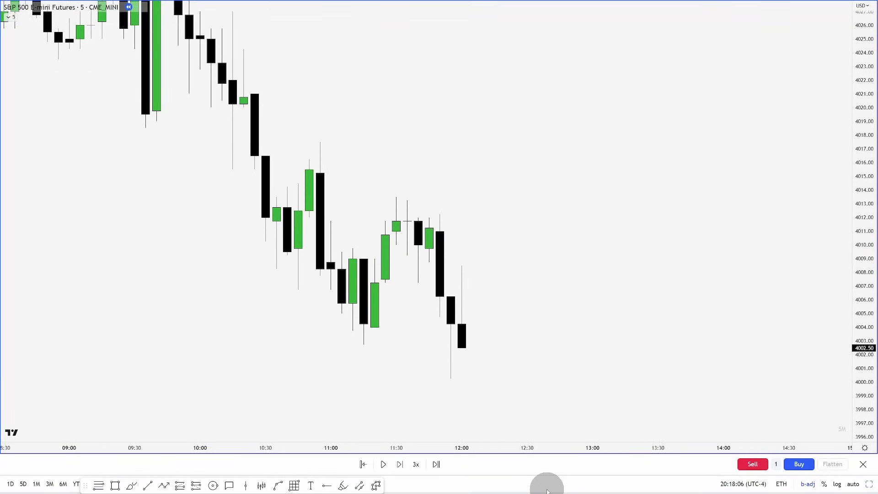
{"action": "key", "text": "shift+Right"}
{"action": "key", "text": "shift+Right"}
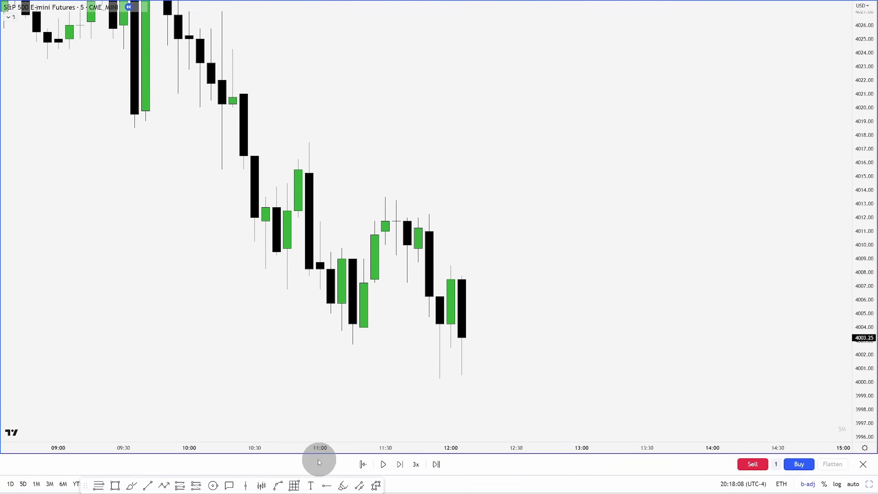
{"action": "left_click", "coordinate": [148, 485]}
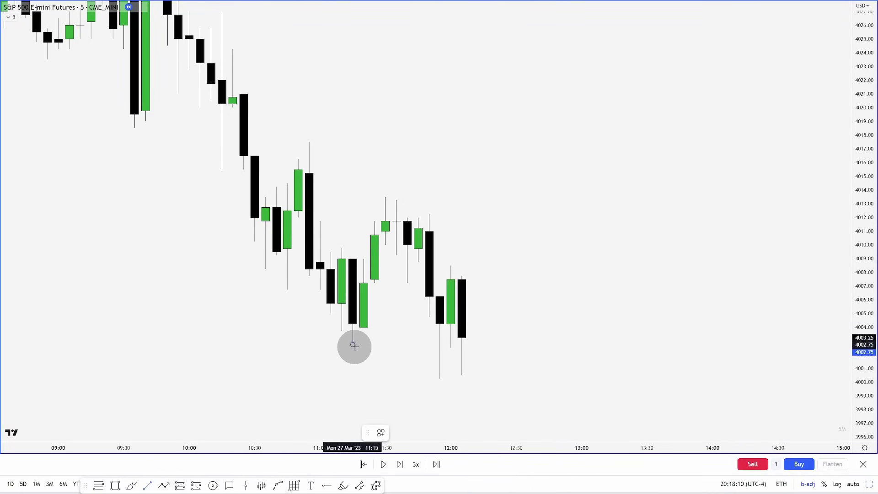
{"action": "left_click_drag", "start_coordinate": [354, 346], "coordinate": [472, 351]}
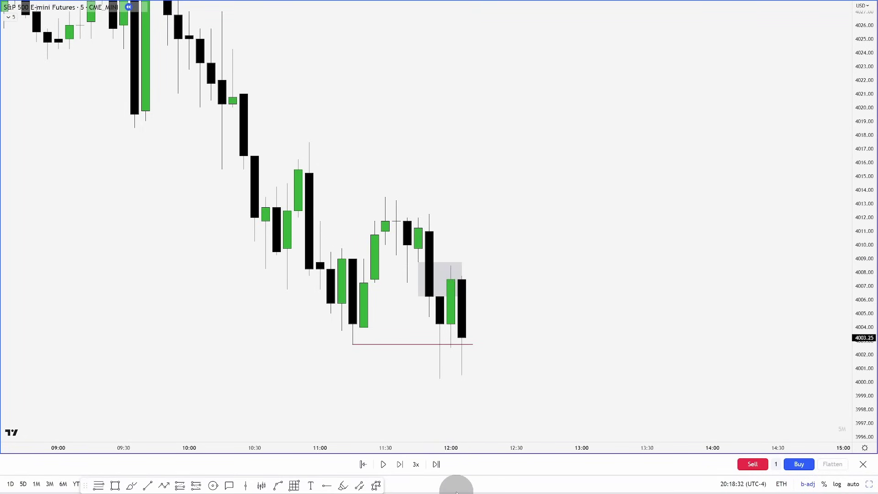
Step: Advance the replay three more candles
{"action": "key", "text": "shift+Right"}
{"action": "key", "text": "shift+Right"}
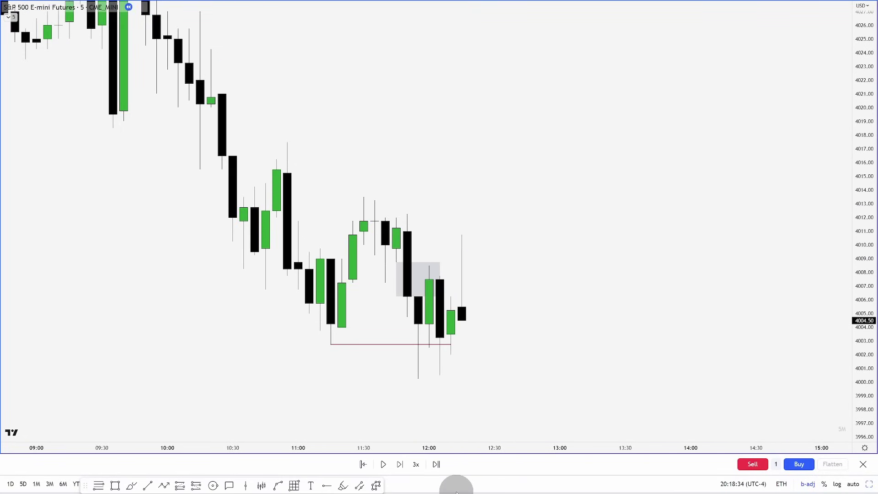
{"action": "key", "text": "shift+Right"}
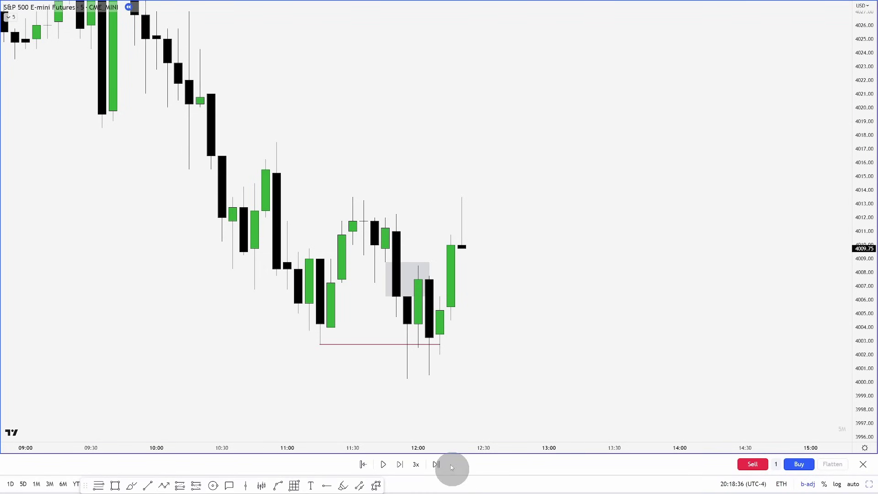
{"action": "key", "text": "shift+Right"}
Step: Draw a short line rightward from the gap area, then advance the replay four candles
{"action": "left_click", "coordinate": [148, 485]}
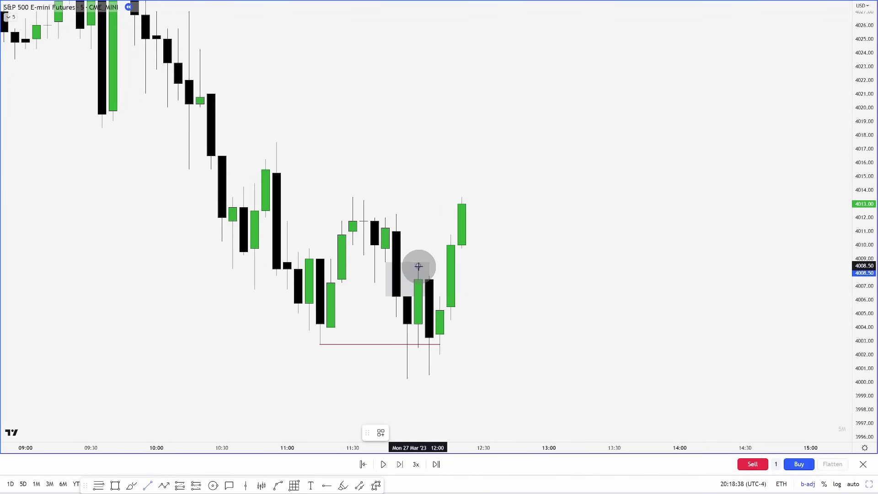
{"action": "left_click_drag", "start_coordinate": [418, 265], "coordinate": [443, 265]}
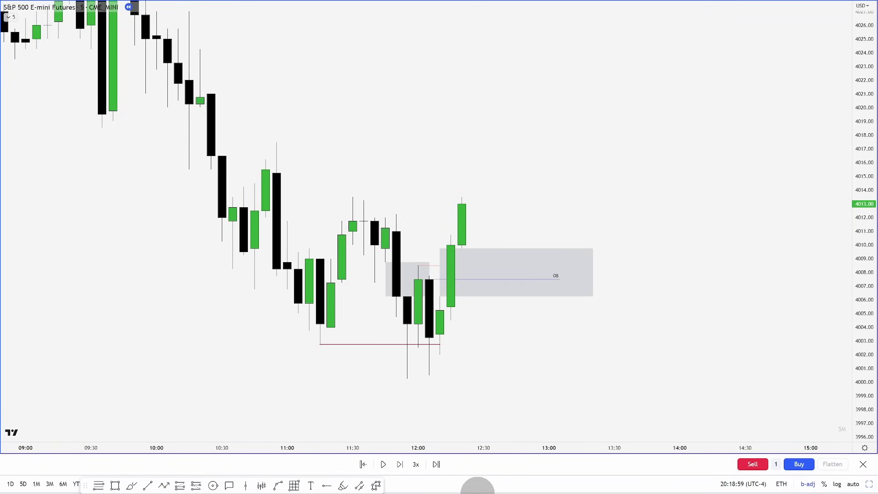
{"action": "key", "text": "shift+Right"}
{"action": "key", "text": "shift+Right"}
{"action": "key", "text": "shift+Right"}
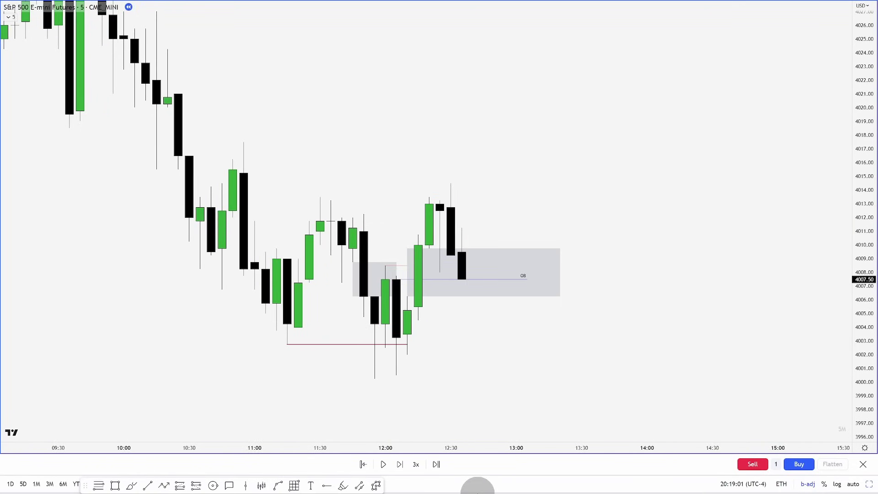
{"action": "key", "text": "shift+Right"}
{"action": "key", "text": "shift+Right"}
{"action": "key", "text": "shift+Right"}
{"action": "key", "text": "shift+Right"}
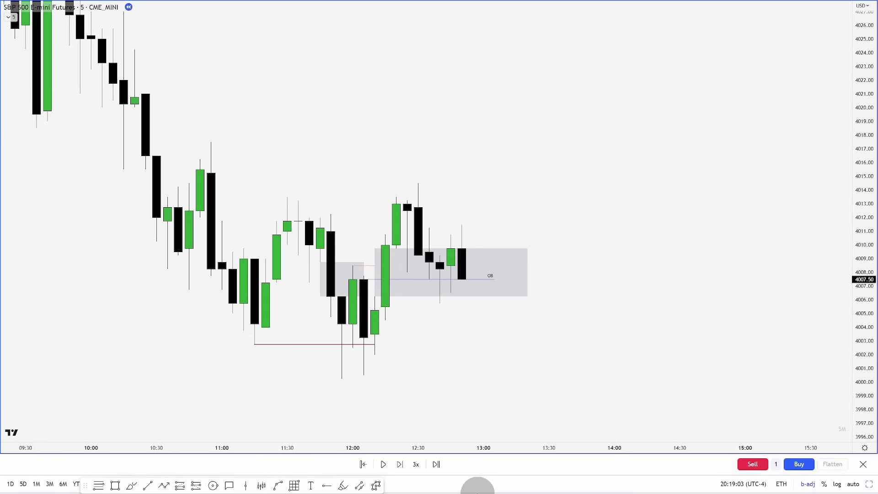
{"action": "key", "text": "shift+Right"}
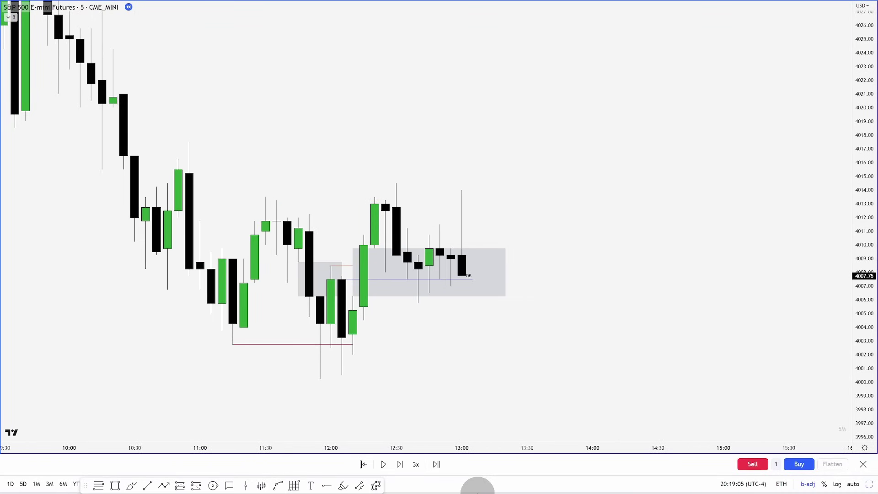
{"action": "key", "text": "shift+Right"}
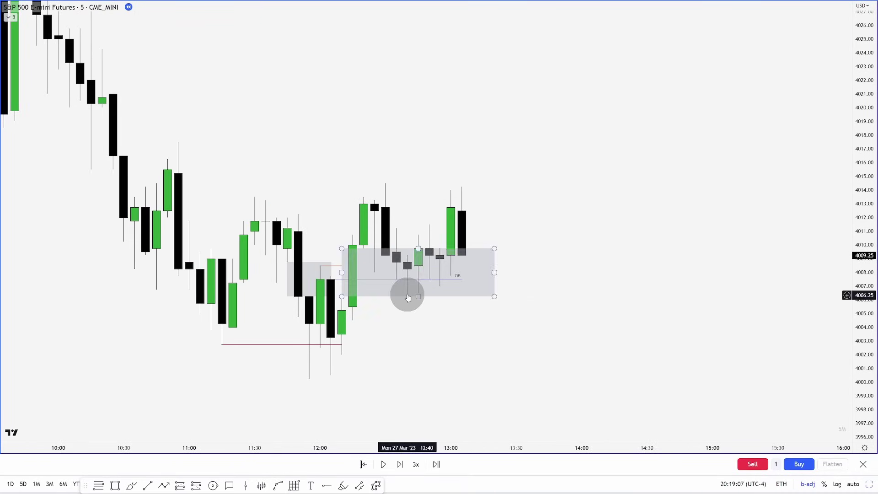
Step: Check the OB midline, then advance the replay three more candles
{"action": "left_click", "coordinate": [408, 279]}
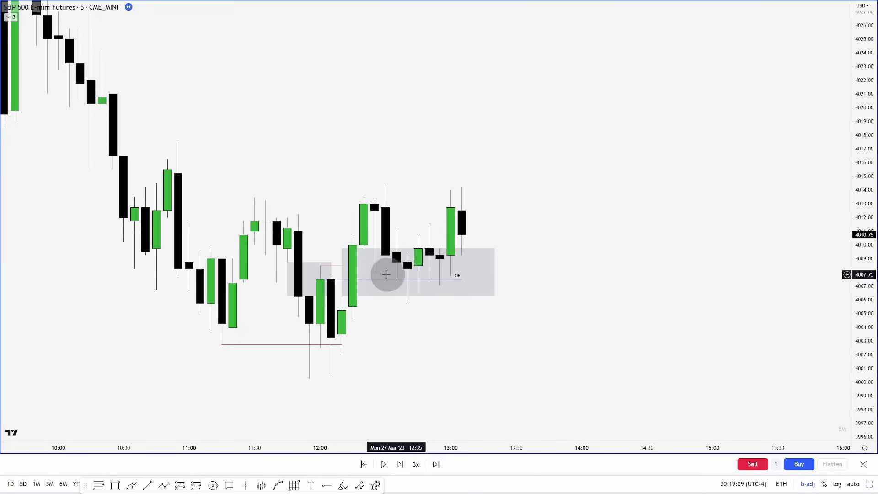
{"action": "left_click", "coordinate": [414, 285]}
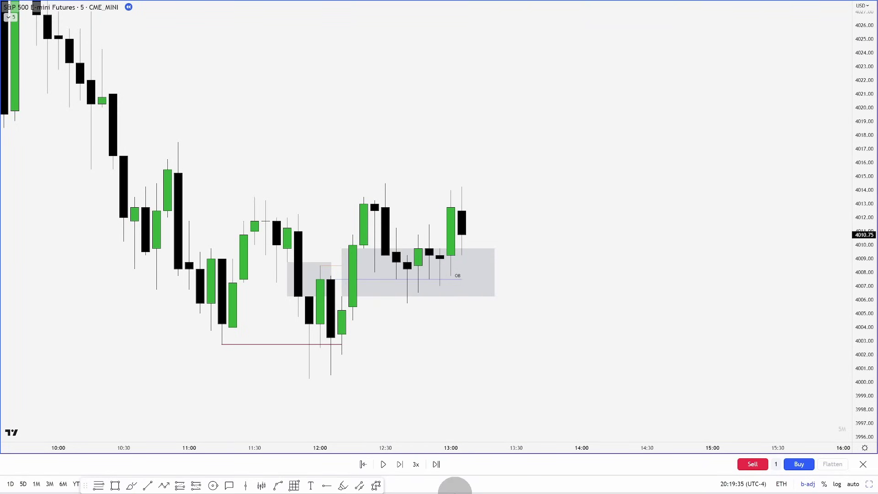
{"action": "key", "text": "shift+Right"}
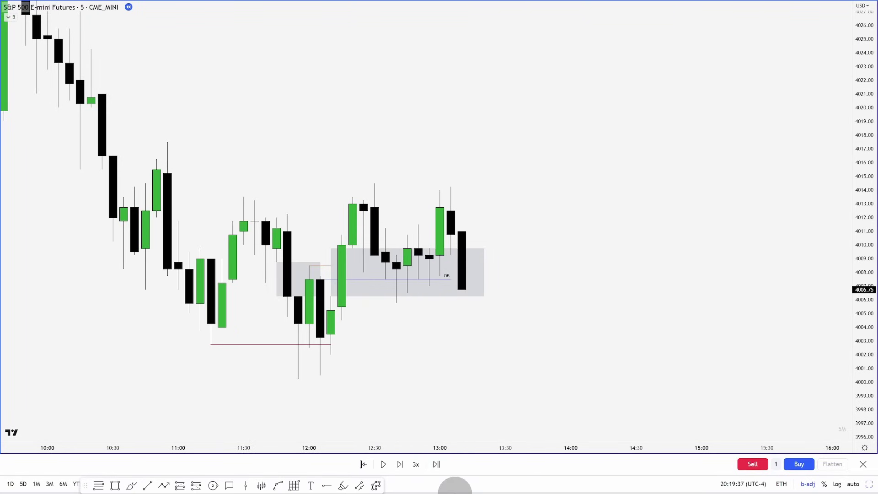
{"action": "key", "text": "shift+Right"}
{"action": "key", "text": "shift+Right"}
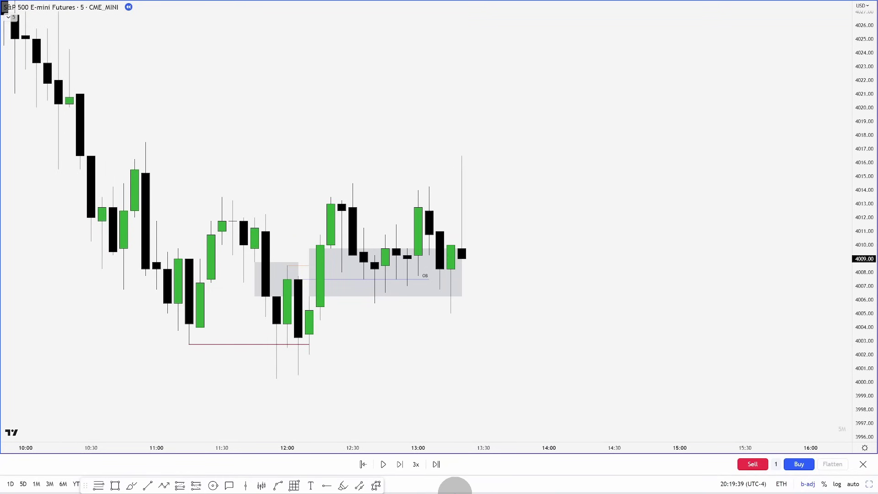
{"action": "key", "text": "shift+Right"}
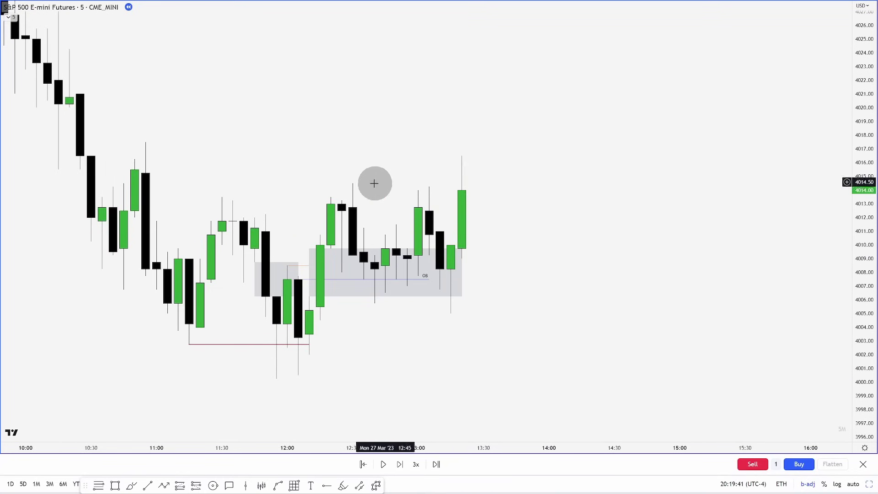
Step: Draw a horizontal liquidity line at about 4014.5 from the 12:40 high and start another near 4006
{"action": "left_click", "coordinate": [147, 485]}
{"action": "left_click", "coordinate": [353, 183]}
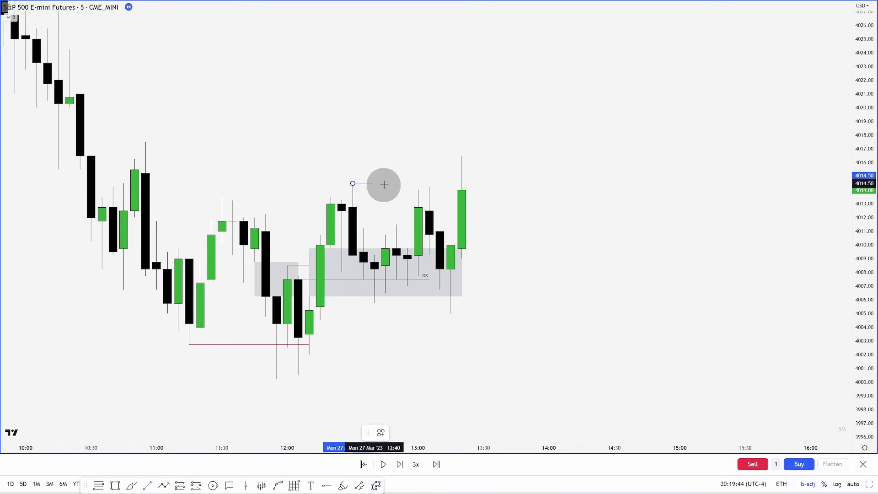
{"action": "left_click", "coordinate": [451, 183]}
{"action": "left_click", "coordinate": [488, 189]}
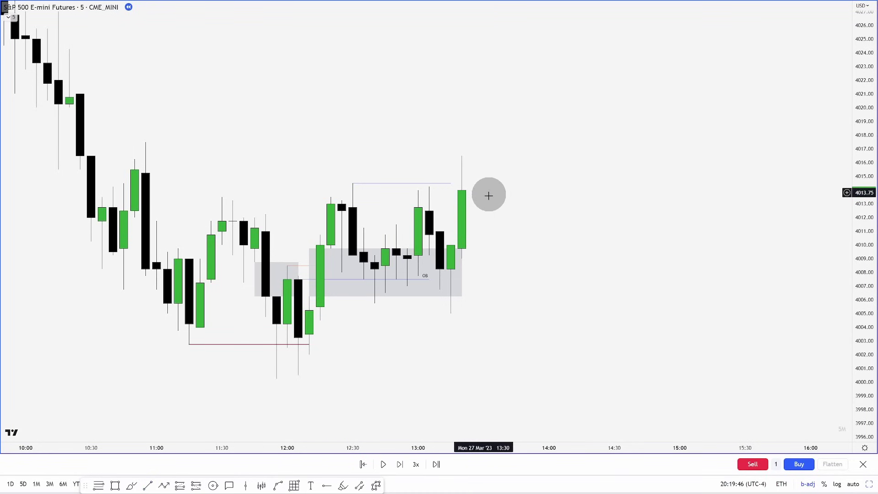
{"action": "left_click", "coordinate": [149, 485]}
{"action": "left_click", "coordinate": [374, 303]}
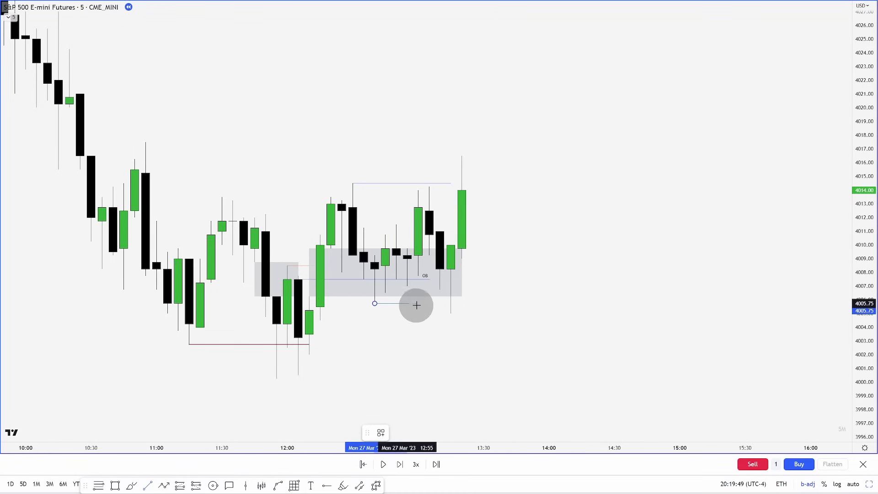
Step: Finish the 4006 line and add a small pink box below it at about 4004.75–4005.75
{"action": "left_click", "coordinate": [462, 304]}
{"action": "left_click", "coordinate": [115, 486]}
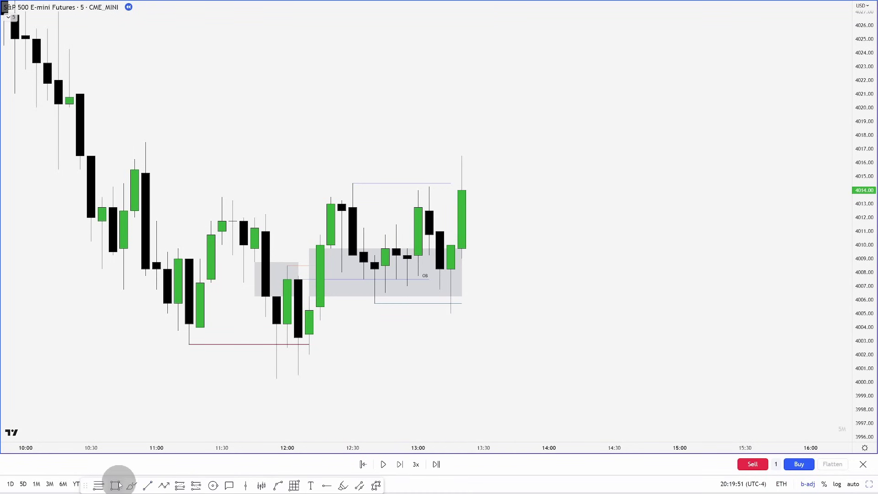
{"action": "left_click", "coordinate": [444, 303]}
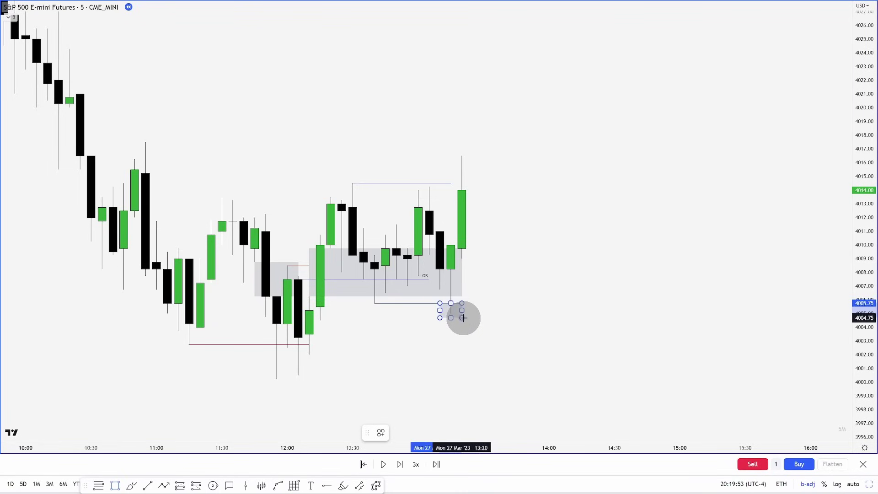
{"action": "left_click", "coordinate": [462, 317]}
{"action": "left_click", "coordinate": [533, 174]}
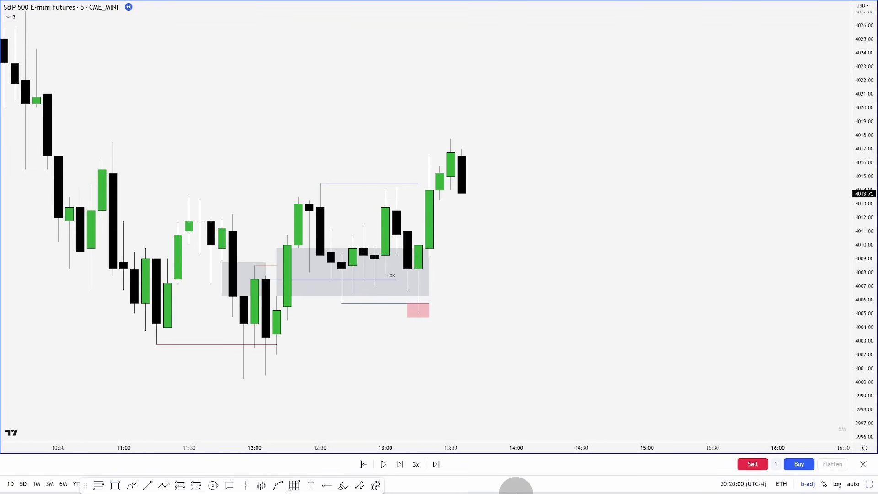
{"action": "left_click_drag", "start_coordinate": [472, 347], "coordinate": [510, 332]}
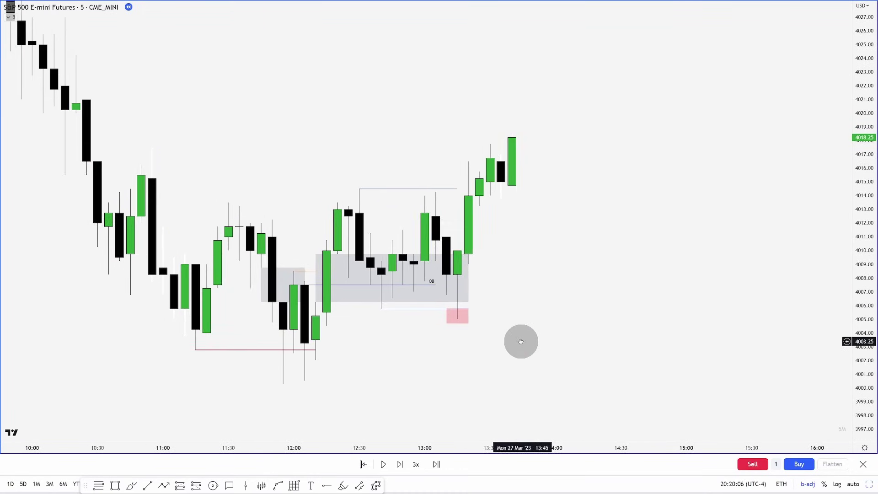
Step: Restart replay from the 13:10 bar and place a long: entry 4005.75, stop 4000.25, target 4014.50
{"action": "left_click", "coordinate": [363, 464]}
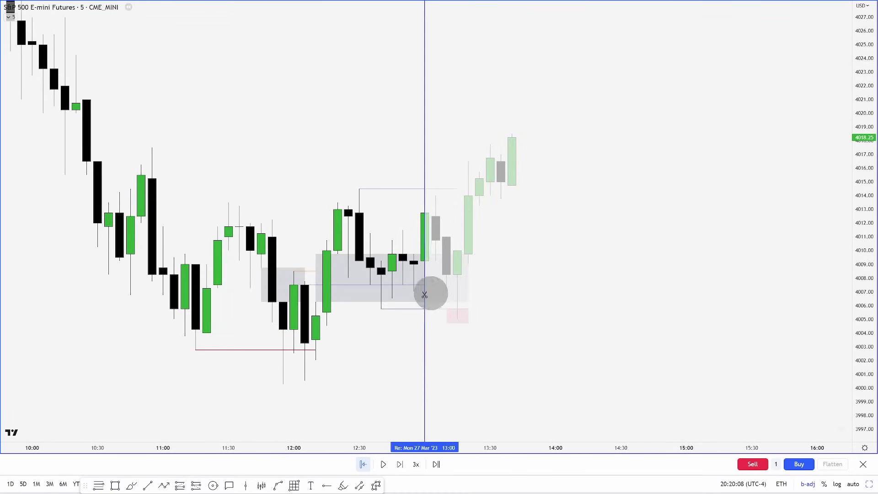
{"action": "left_click", "coordinate": [449, 299]}
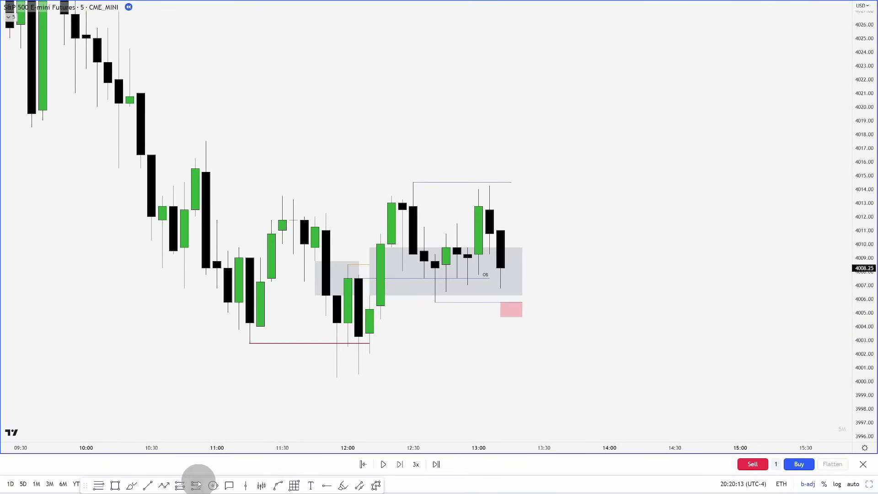
{"action": "left_click_drag", "start_coordinate": [495, 304], "coordinate": [510, 303]}
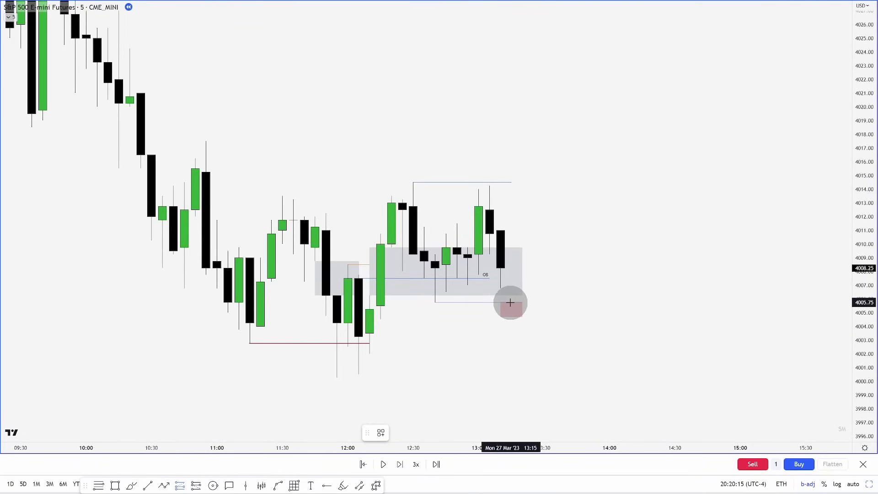
{"action": "left_click", "coordinate": [510, 302]}
{"action": "left_click_drag", "start_coordinate": [511, 394], "coordinate": [510, 378]}
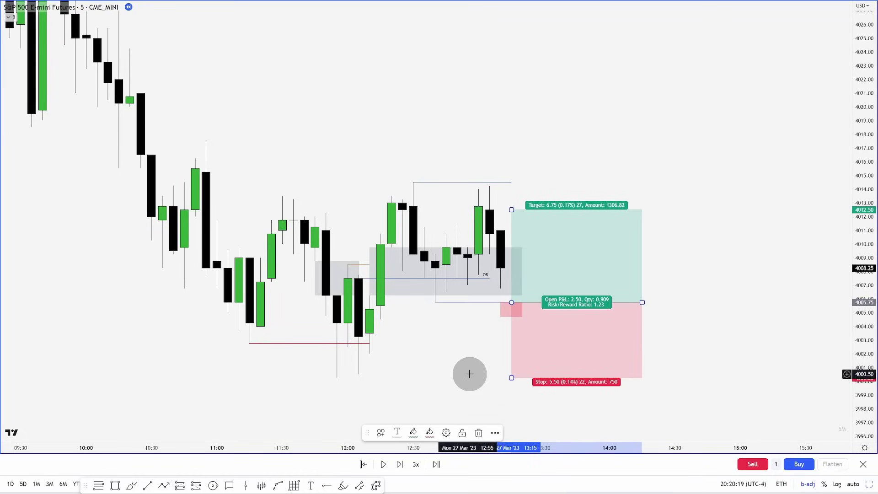
{"action": "left_click_drag", "start_coordinate": [511, 210], "coordinate": [510, 182]}
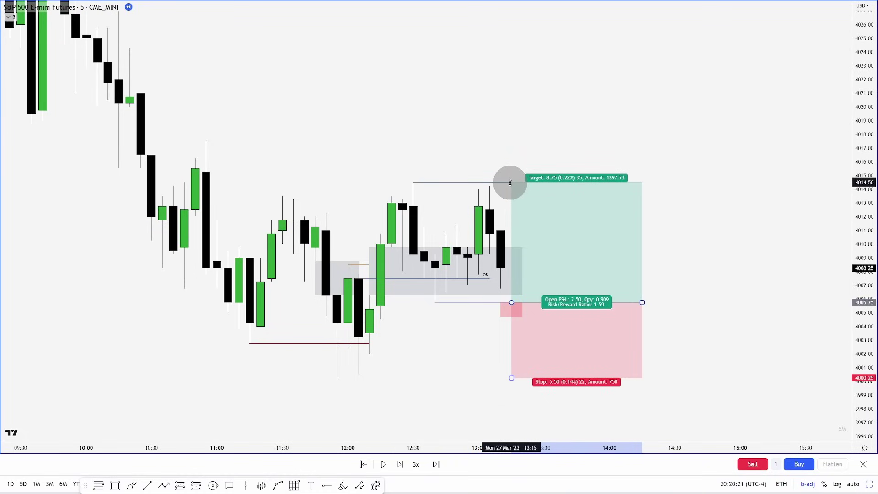
Step: Play the replay forward several candles from the long position setup
{"action": "left_click", "coordinate": [664, 243]}
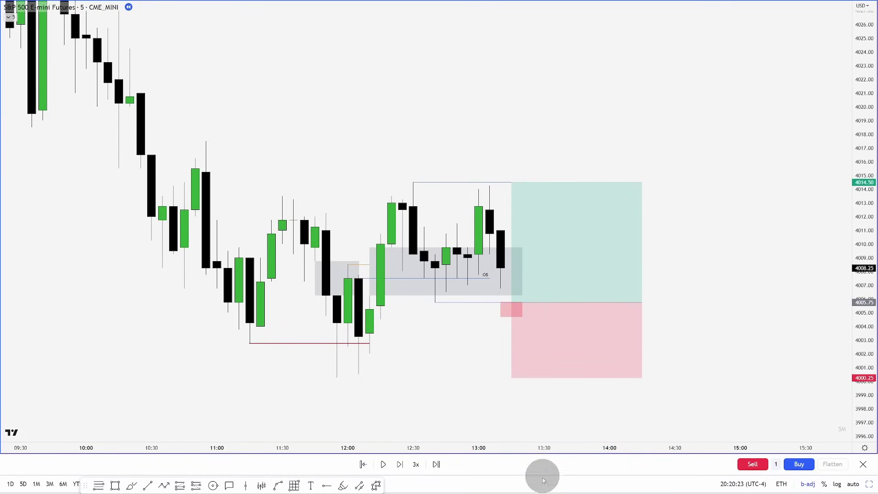
{"action": "key", "text": "shift+Right"}
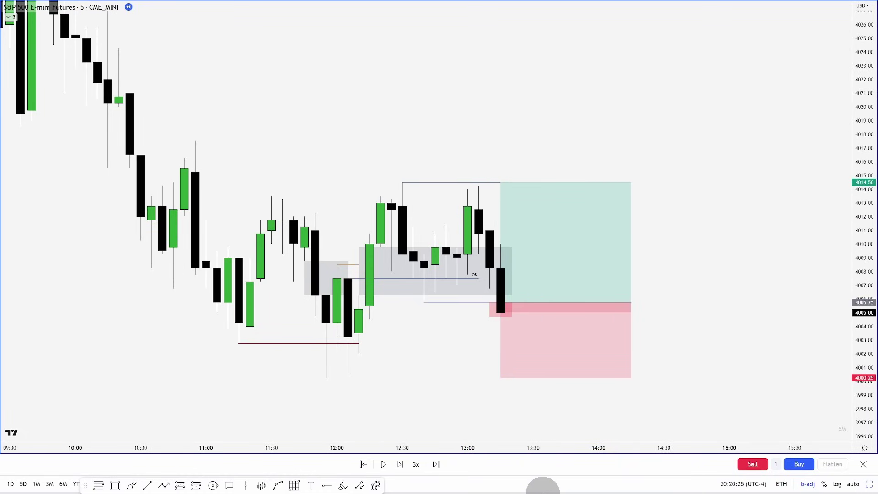
{"action": "key", "text": "shift+Right"}
{"action": "key", "text": "shift+Right"}
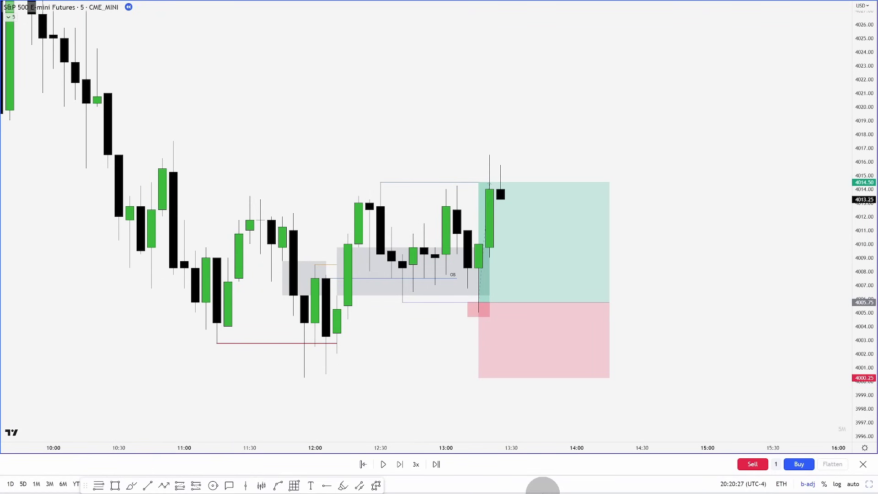
{"action": "key", "text": "shift+Right"}
{"action": "key", "text": "shift+Right"}
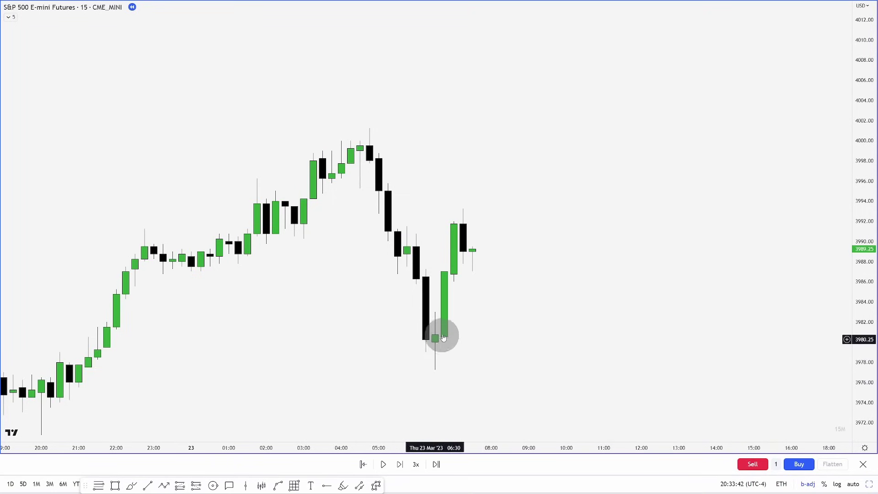
Step: Box the fair value gap at about 3983–3986 and advance the replay
{"action": "left_click", "coordinate": [120, 486]}
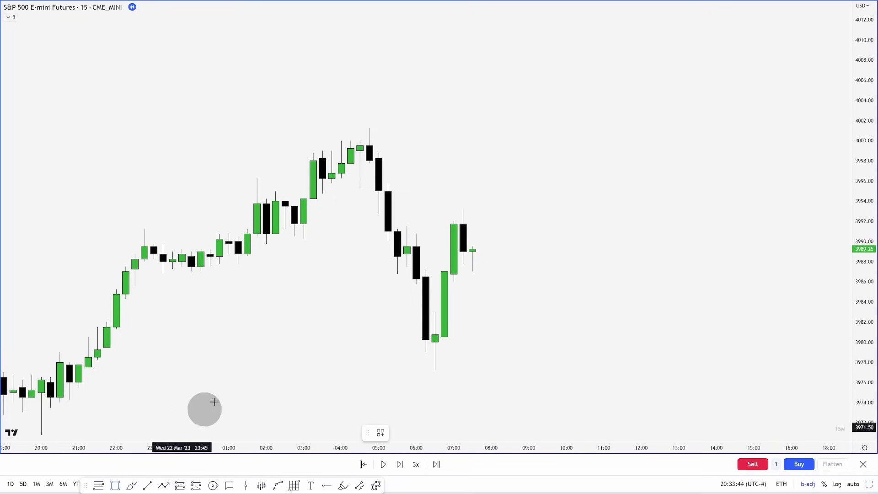
{"action": "mouse_move", "coordinate": [416, 284]}
{"action": "left_mouse_down"}
{"action": "mouse_move", "coordinate": [435, 311]}
{"action": "mouse_move", "coordinate": [547, 312]}
{"action": "left_mouse_up"}
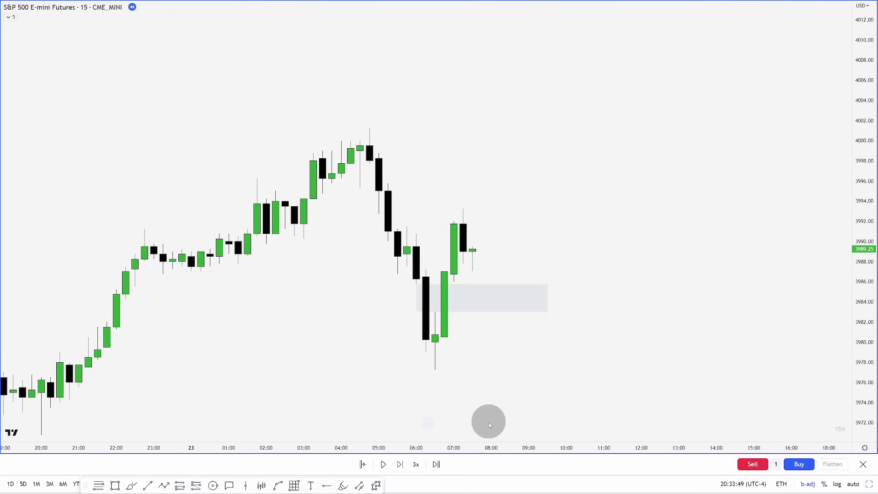
{"action": "key", "text": "shift+Right"}
{"action": "key", "text": "shift+Right"}
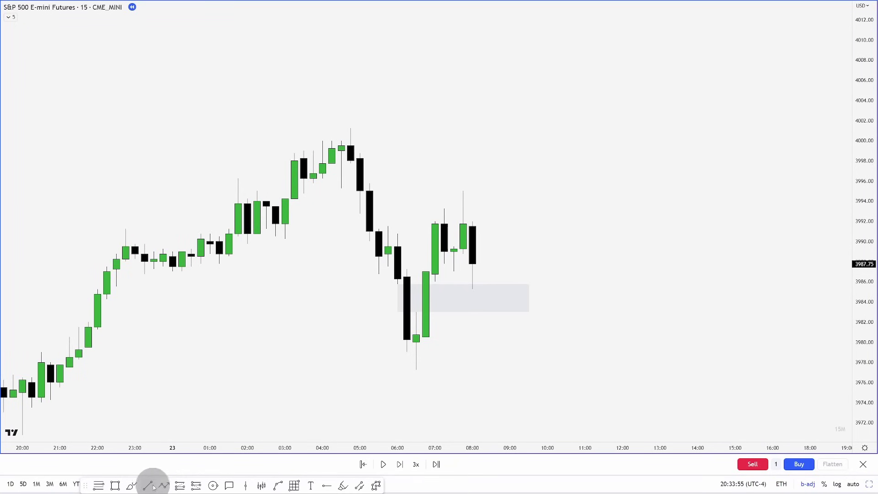
Step: Draw liquidity lines at the wick highs near 3993.5 and 3995.5, advancing the replay two candles
{"action": "left_click", "coordinate": [444, 209]}
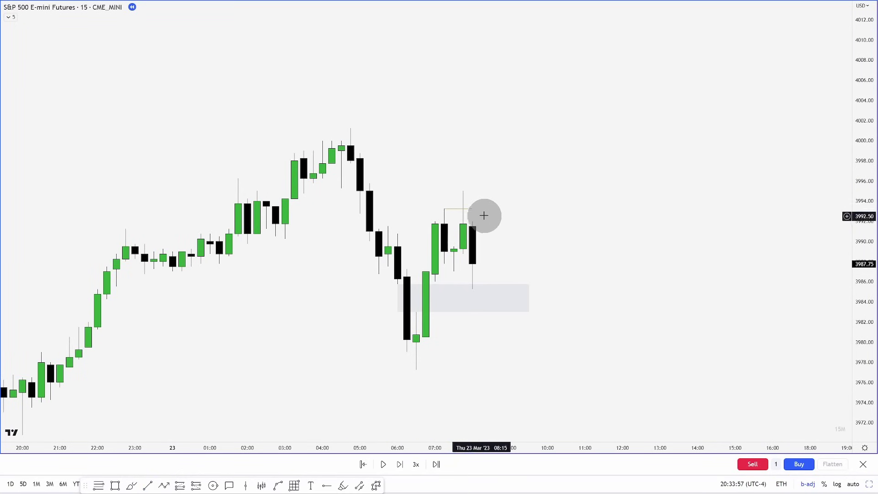
{"action": "left_click", "coordinate": [464, 208]}
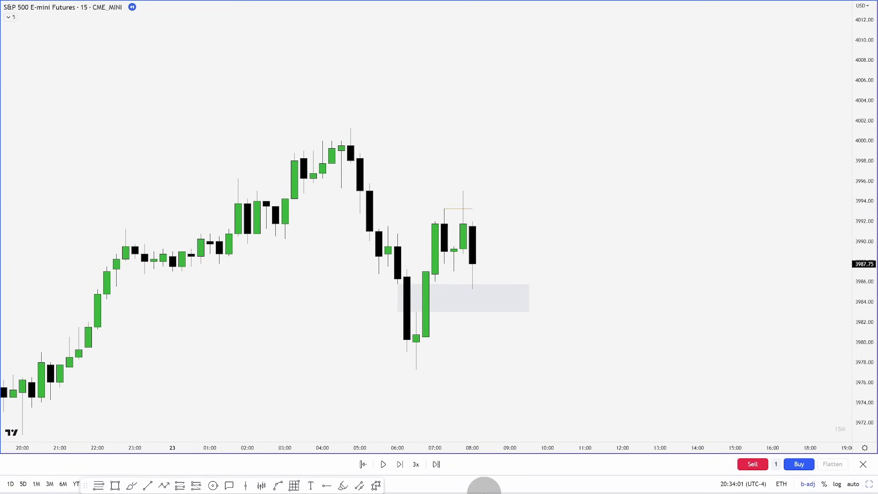
{"action": "key", "text": "shift+Right"}
{"action": "key", "text": "shift+Right"}
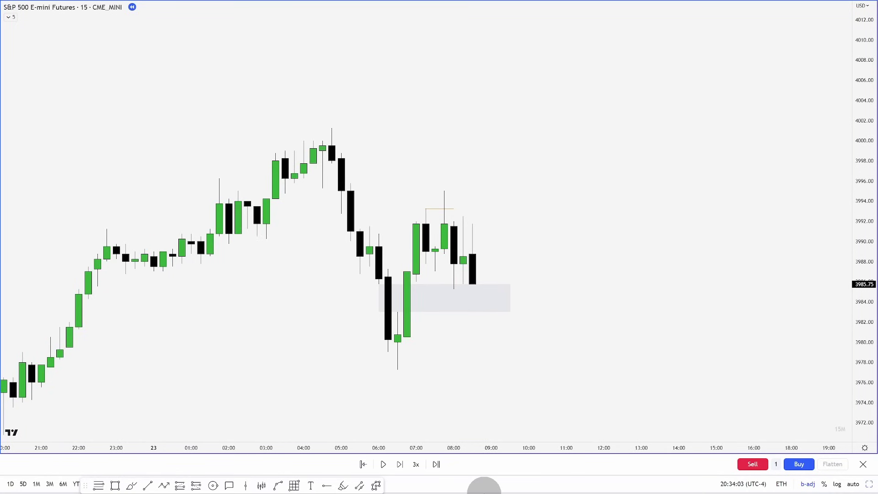
{"action": "key", "text": "shift+Right"}
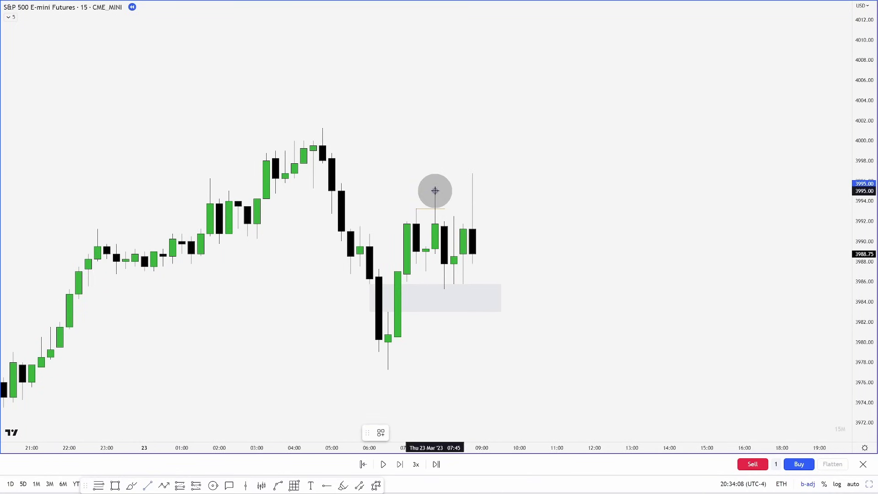
{"action": "left_click_drag", "start_coordinate": [434, 191], "coordinate": [482, 191]}
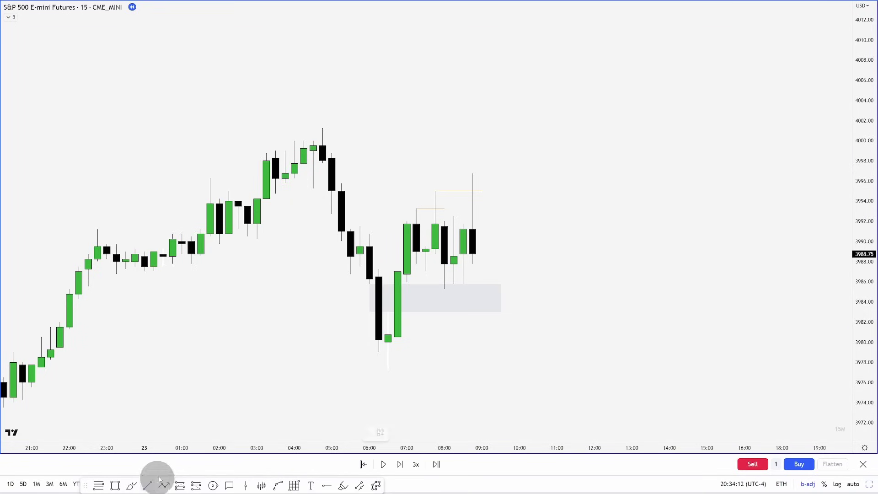
Step: Draw a liquidity line along the 3985.25 lows and advance the replay one bar
{"action": "left_click", "coordinate": [442, 292]}
{"action": "left_click_drag", "start_coordinate": [448, 290], "coordinate": [508, 290]}
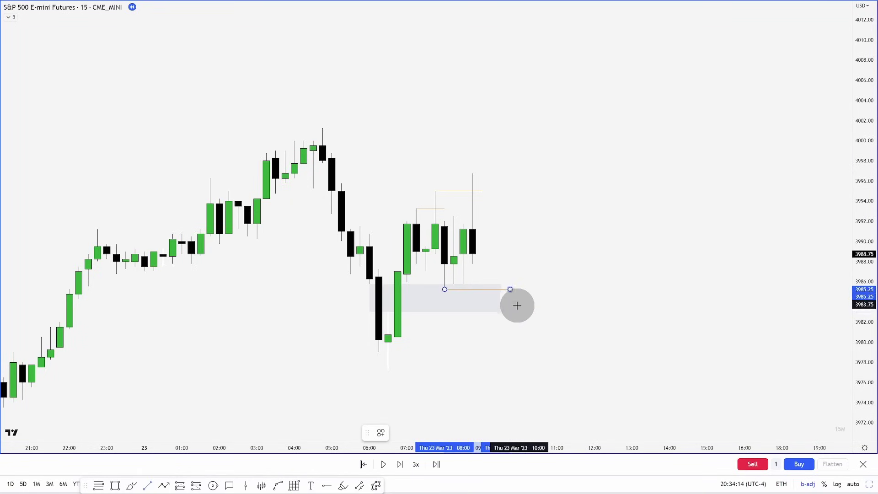
{"action": "key", "text": "shift+Right"}
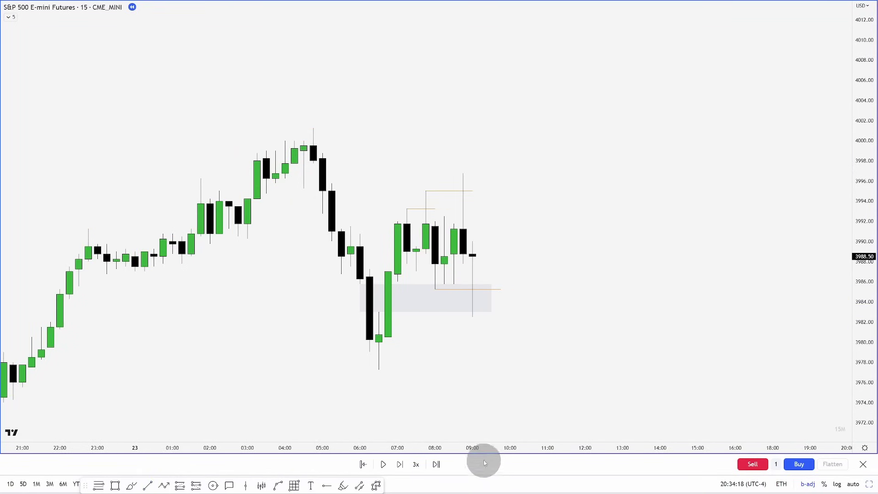
Step: Start a line at the 06:30 low, then cancel it
{"action": "left_click", "coordinate": [142, 486]}
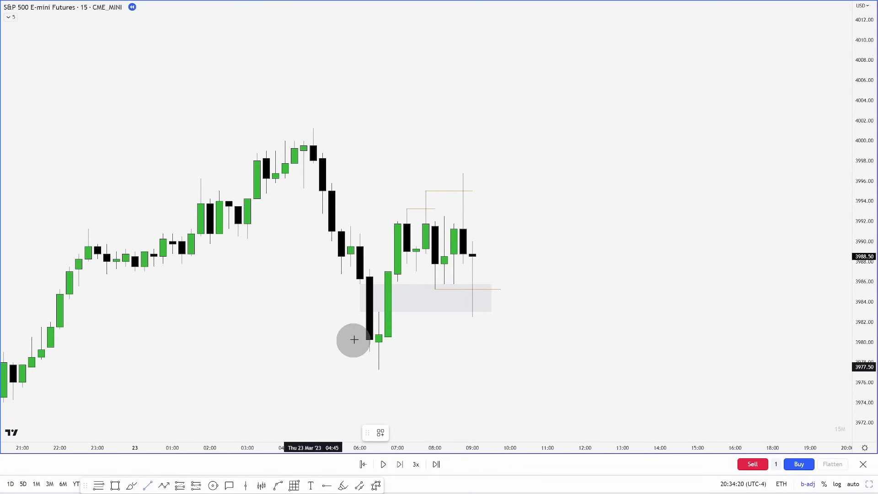
{"action": "left_click", "coordinate": [378, 312]}
{"action": "key", "text": "Escape"}
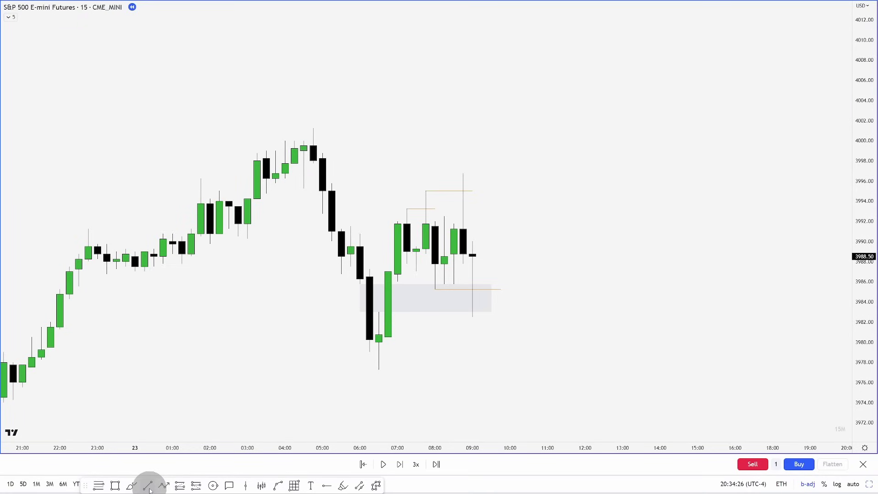
Step: Draw liquidity lines at the 3996.75 wick high and the 04:45 high near 4001
{"action": "left_click", "coordinate": [463, 174]}
{"action": "left_click", "coordinate": [538, 173]}
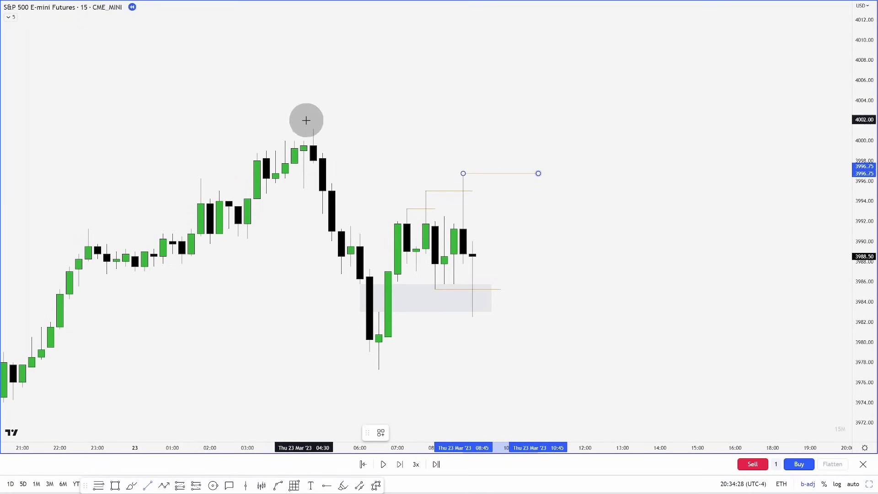
{"action": "left_click", "coordinate": [313, 129]}
{"action": "left_click", "coordinate": [529, 129]}
Step: Step the replay forward as price rallies to 4013, then pan down to the zigzag sketch
{"action": "key", "text": "shift+Right"}
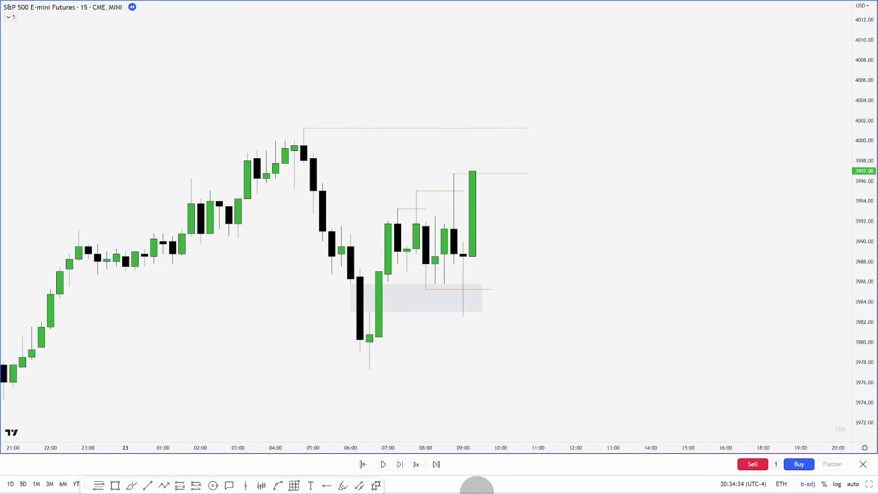
{"action": "key", "text": "shift+Right"}
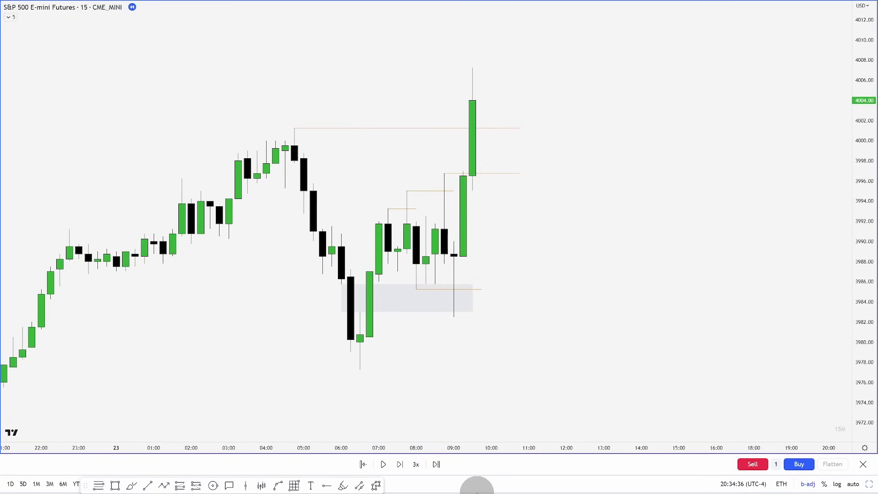
{"action": "key", "text": "shift+Right"}
{"action": "key", "text": "shift+Right"}
{"action": "key", "text": "shift+Right"}
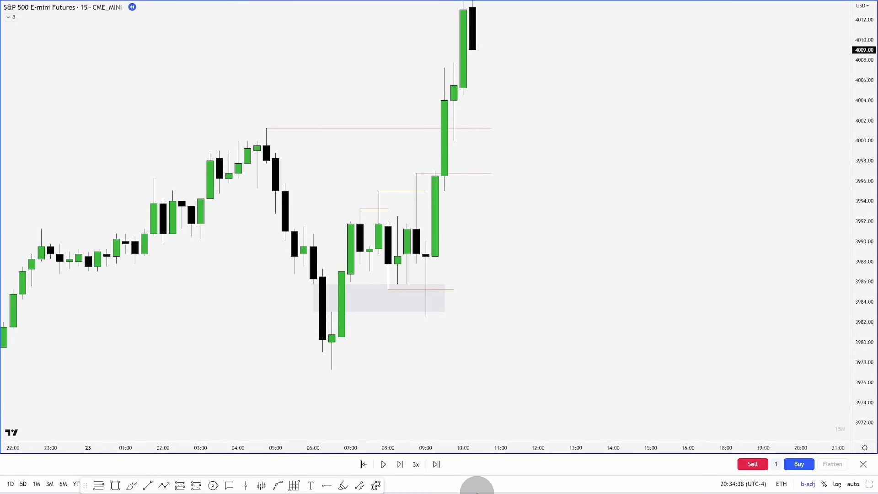
{"action": "left_click_drag", "start_coordinate": [517, 303], "coordinate": [541, 370]}
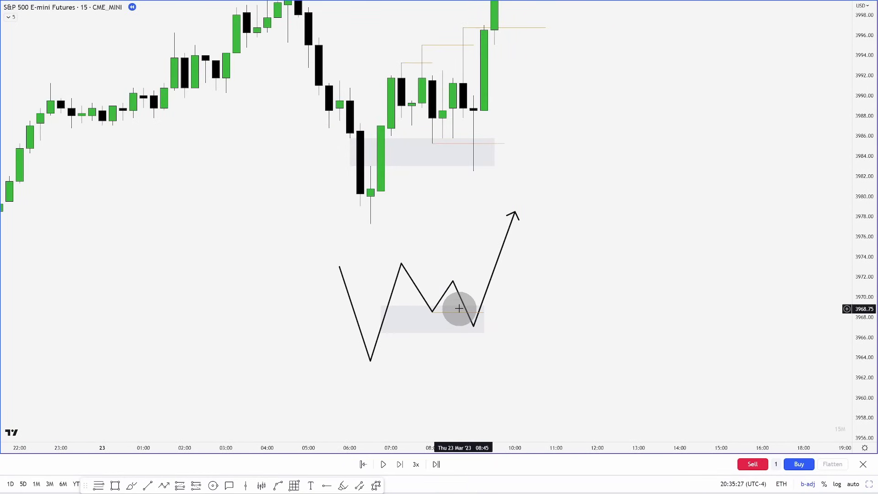
Step: Nudge the grey zone box over the W sketch slightly up and left, then select the retracement
{"action": "left_click", "coordinate": [434, 312]}
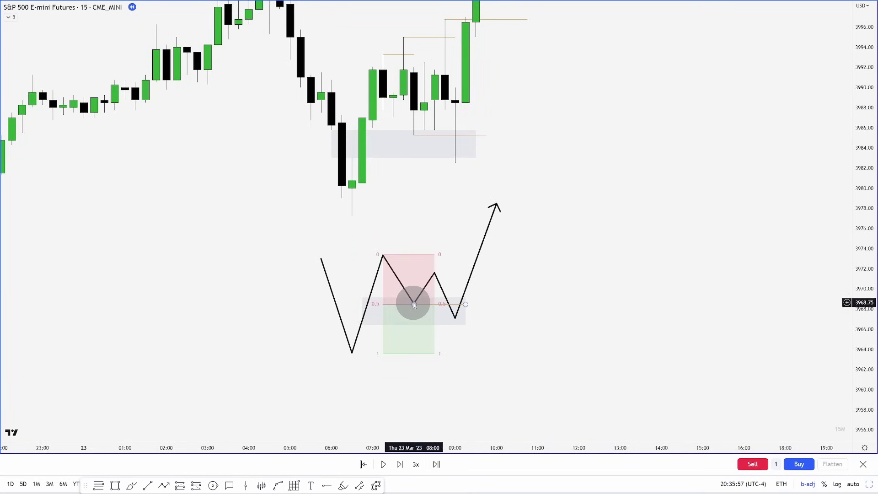
{"action": "left_click", "coordinate": [423, 315]}
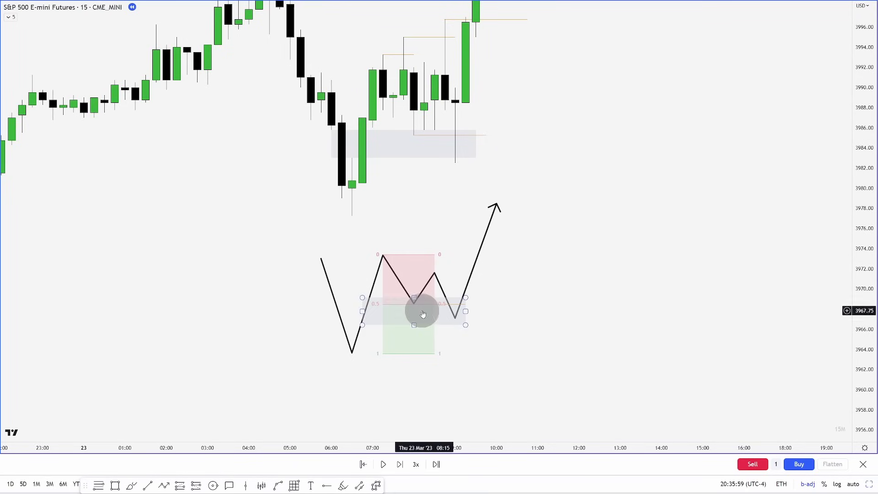
{"action": "left_click_drag", "start_coordinate": [423, 314], "coordinate": [413, 305]}
{"action": "left_click", "coordinate": [435, 309]}
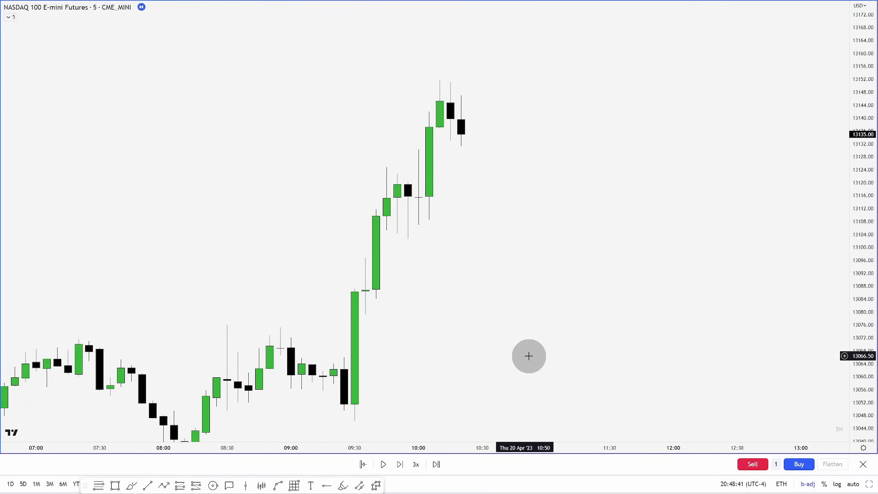
Step: Advance the replay three bars and draw a liquidity line across the equal highs near 13151
{"action": "left_click_drag", "start_coordinate": [528, 356], "coordinate": [492, 361]}
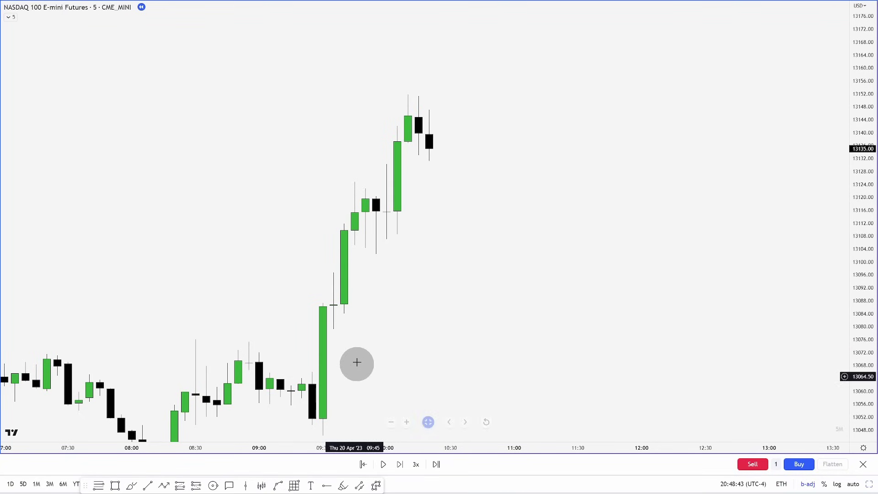
{"action": "left_click_drag", "start_coordinate": [517, 307], "coordinate": [511, 324]}
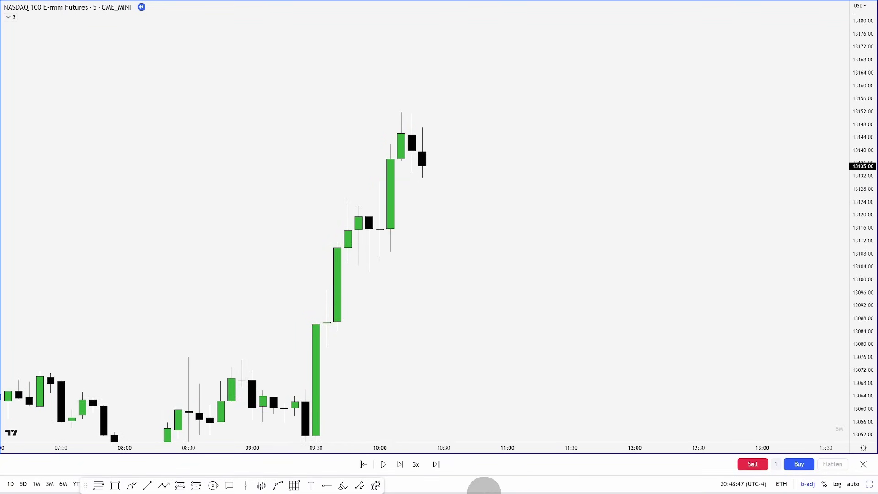
{"action": "key", "text": "shift+Right"}
{"action": "key", "text": "shift+Right"}
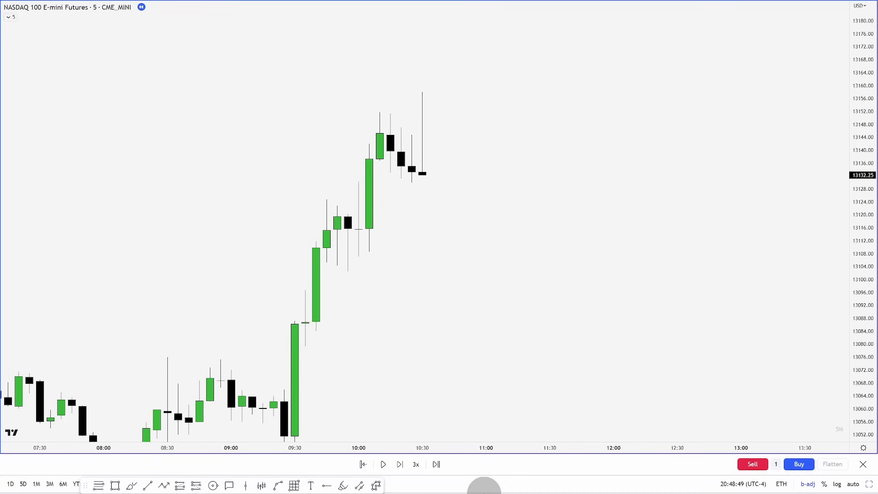
{"action": "key", "text": "shift+Right"}
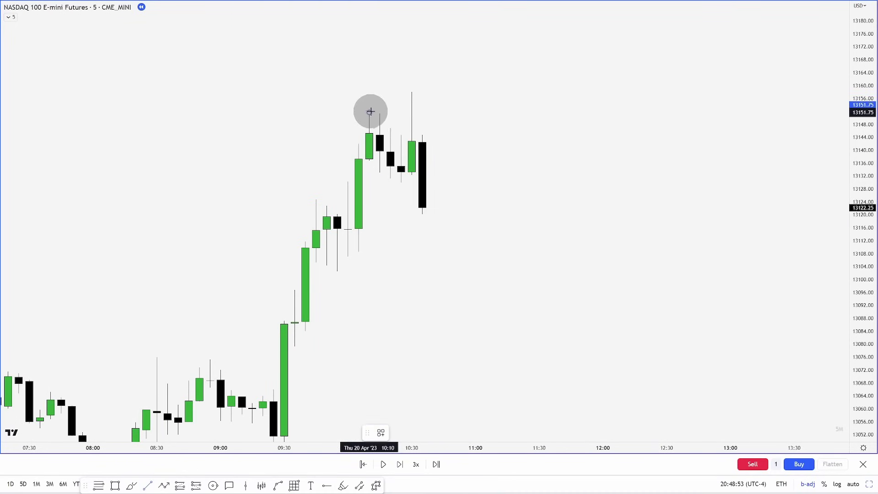
{"action": "left_click_drag", "start_coordinate": [370, 112], "coordinate": [412, 113]}
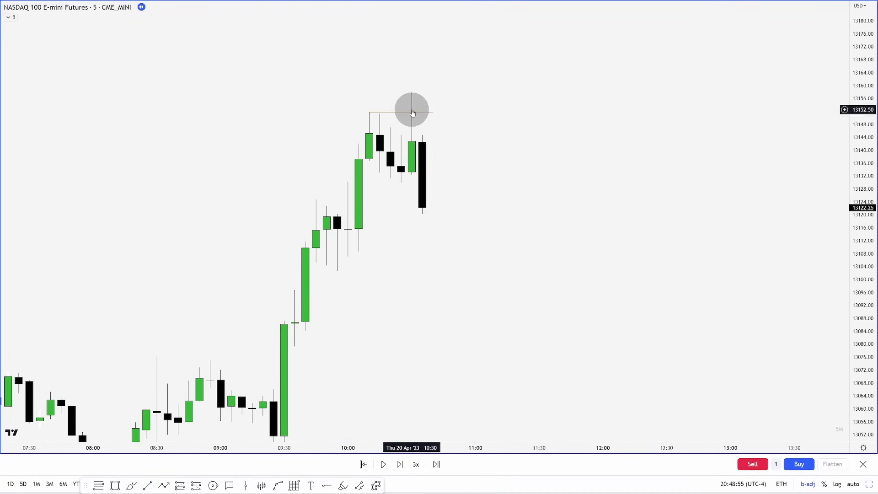
Step: Extend the liquidity line right while stepping the replay forward as price drops toward 13102
{"action": "key", "text": "shift+Right"}
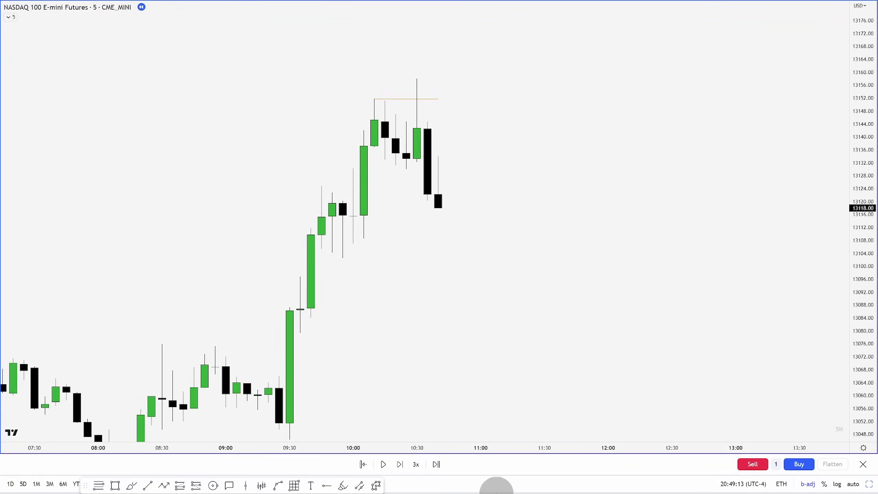
{"action": "key", "text": "shift+Right"}
{"action": "key", "text": "shift+Right"}
{"action": "key", "text": "shift+Right"}
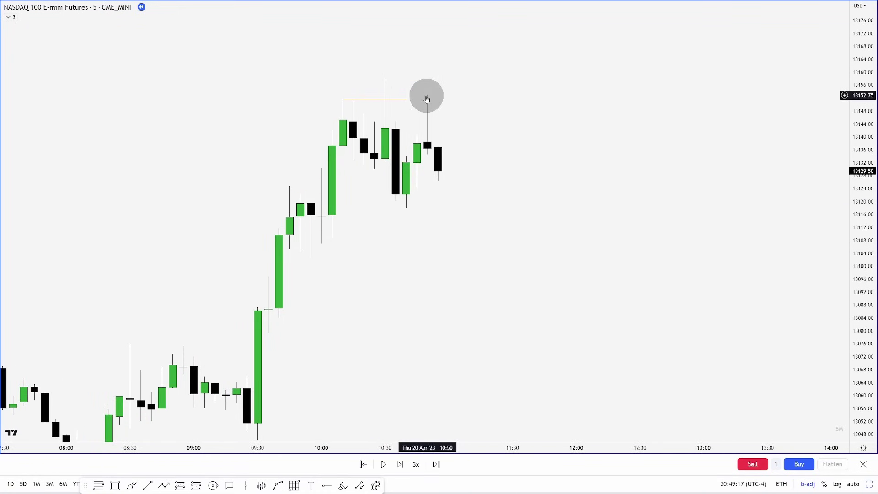
{"action": "left_click_drag", "start_coordinate": [404, 100], "coordinate": [435, 106]}
{"action": "left_click", "coordinate": [462, 211]}
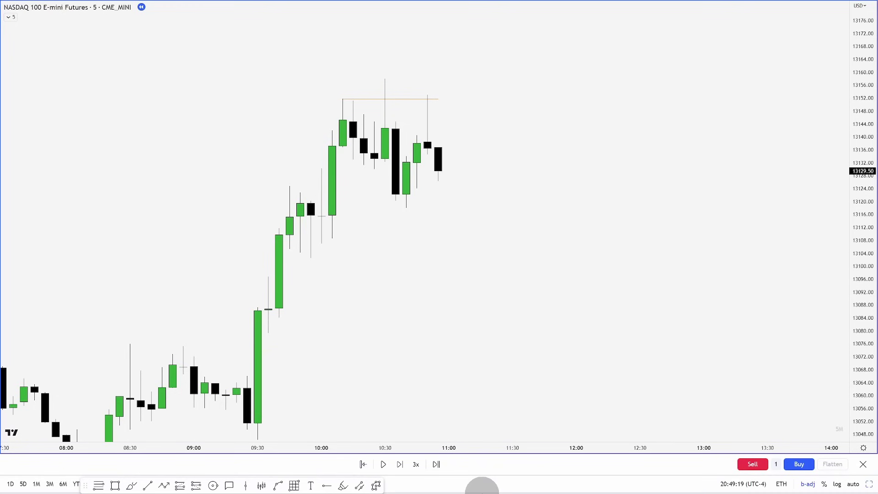
{"action": "key", "text": "shift+Right"}
{"action": "key", "text": "shift+Right"}
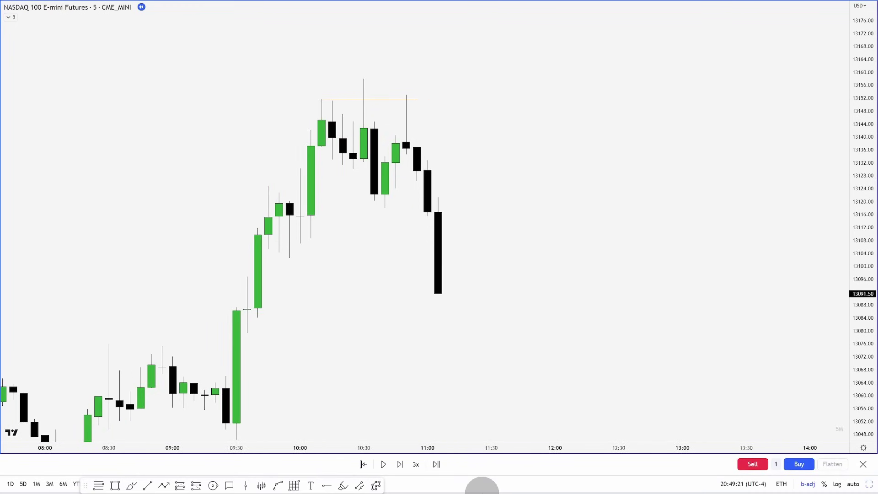
{"action": "left_click_drag", "start_coordinate": [494, 396], "coordinate": [515, 386]}
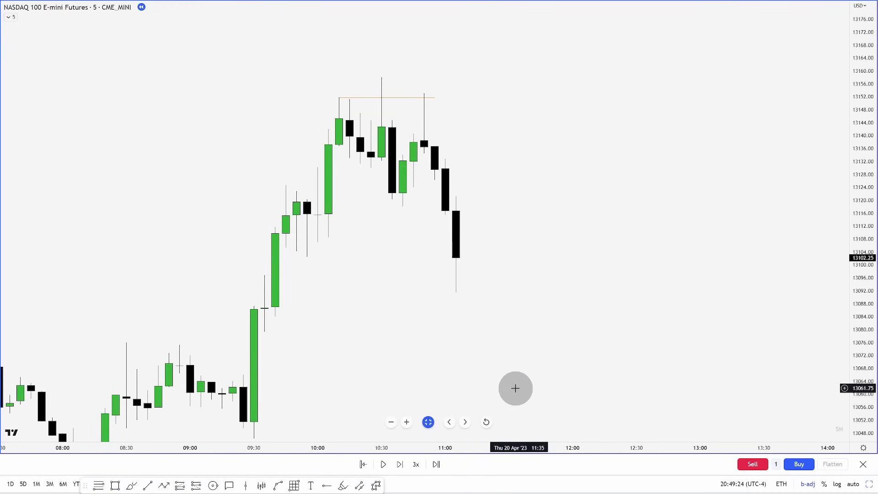
Step: Draw a line from the 09:55 wick low to the 13102.25 close and box the fair value gap
{"action": "left_click", "coordinate": [146, 485]}
{"action": "left_click", "coordinate": [307, 256]}
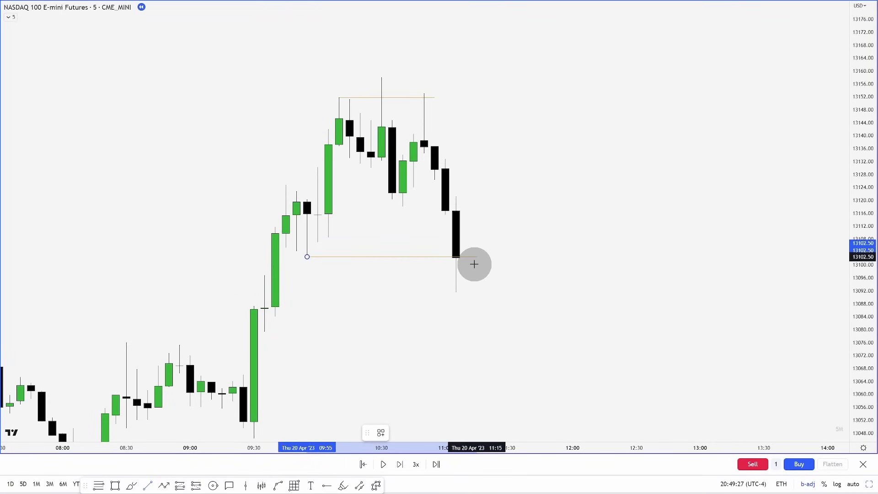
{"action": "left_click", "coordinate": [478, 278]}
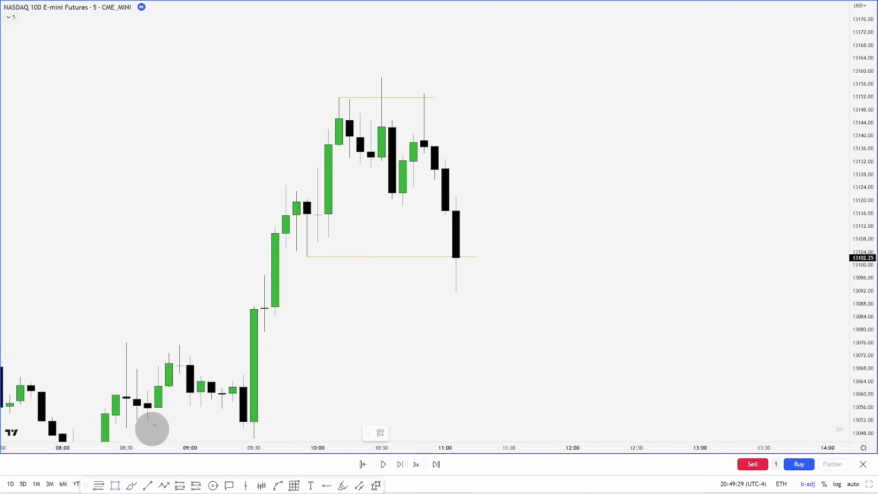
{"action": "left_click", "coordinate": [256, 283]}
{"action": "left_click", "coordinate": [499, 248]}
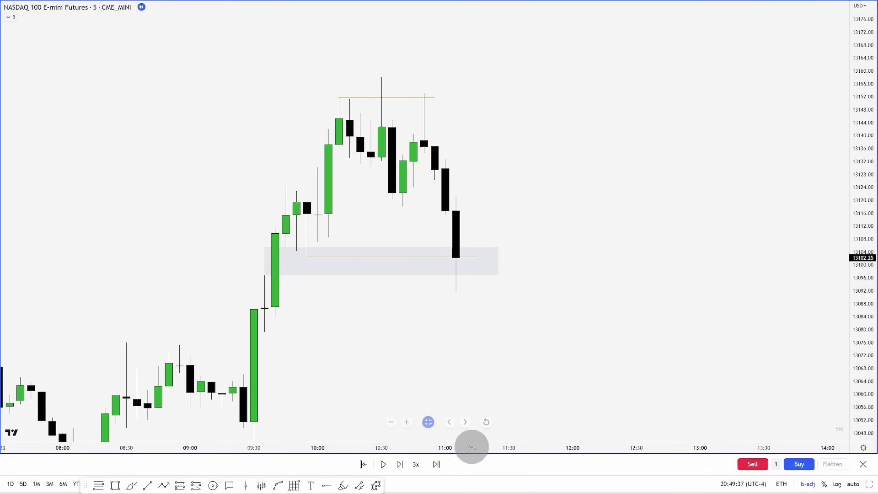
{"action": "key", "text": "shift+Right"}
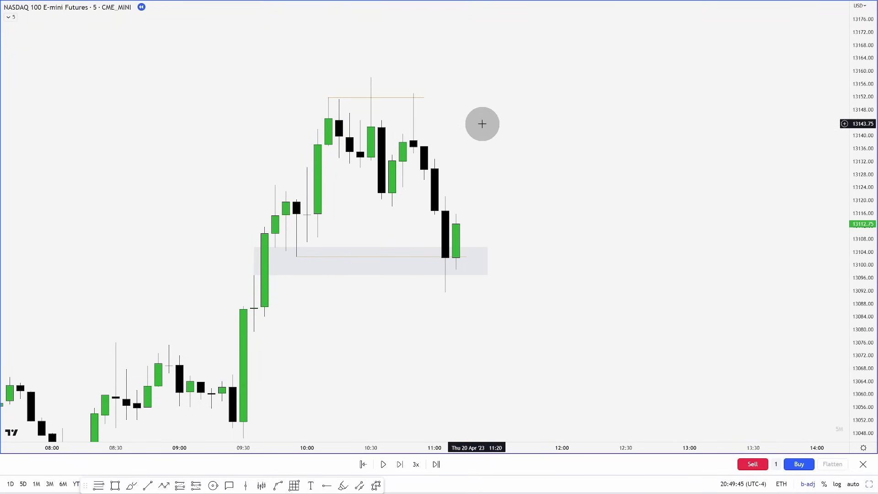
Step: Draw a horizontal line at the pullback low near 13122 and adjust it
{"action": "left_click", "coordinate": [155, 489]}
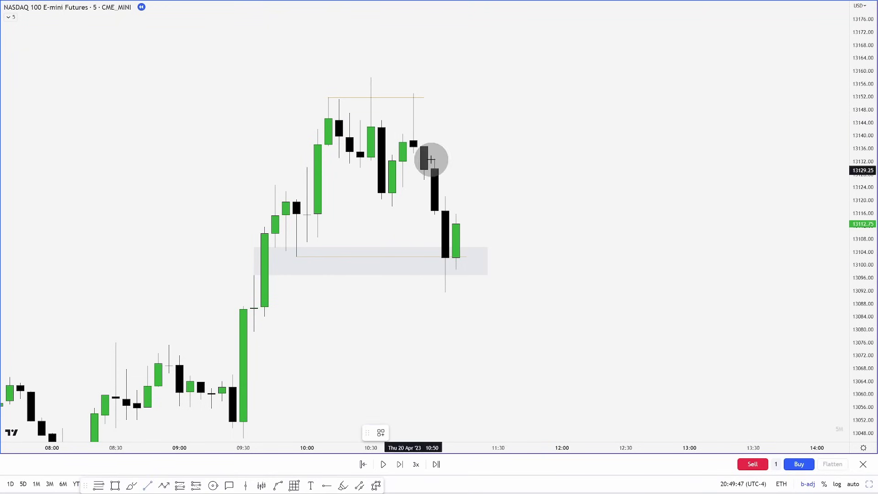
{"action": "left_click", "coordinate": [392, 193]}
{"action": "left_click", "coordinate": [551, 192]}
{"action": "left_click", "coordinate": [541, 234]}
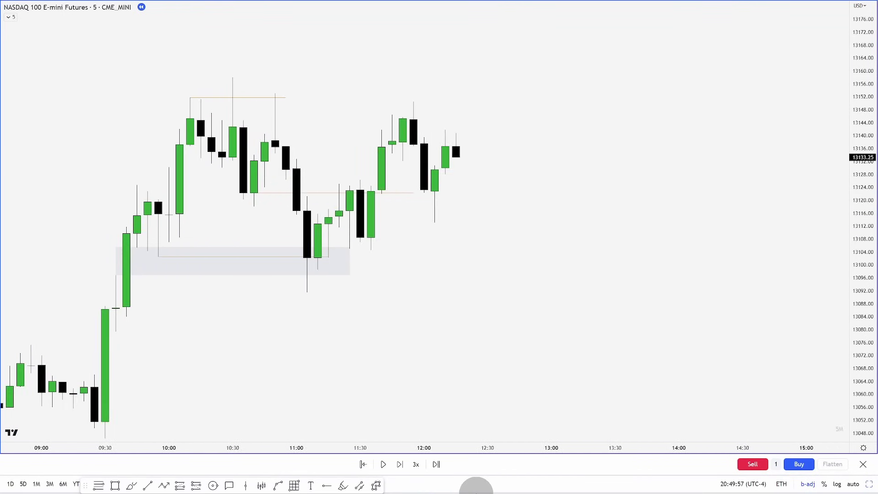
{"action": "left_click_drag", "start_coordinate": [402, 193], "coordinate": [435, 197]}
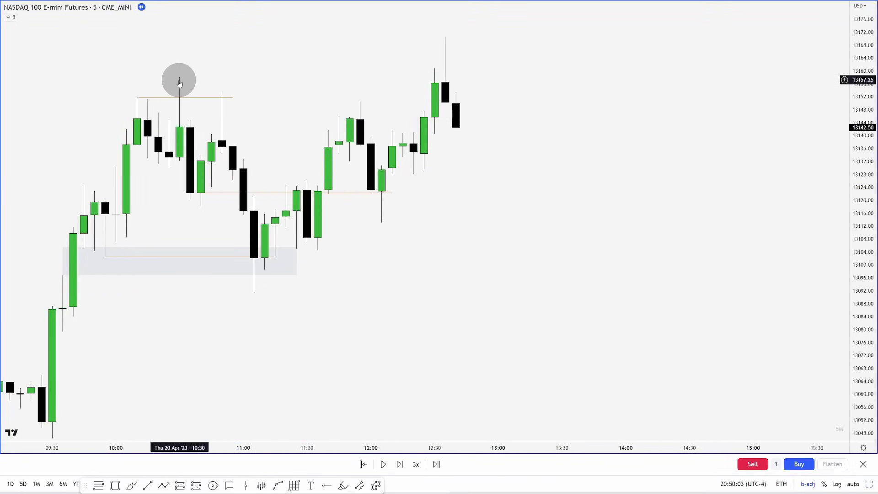
{"action": "left_click", "coordinate": [198, 97]}
Step: Mark the March 10 low on the 4h chart with a horizontal trend line
{"action": "left_click_drag", "start_coordinate": [198, 96], "coordinate": [308, 77]}
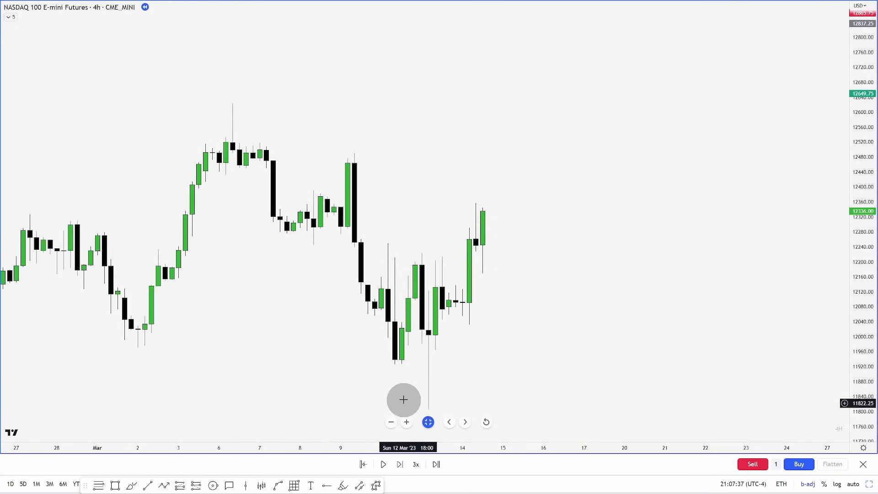
{"action": "left_click", "coordinate": [147, 485]}
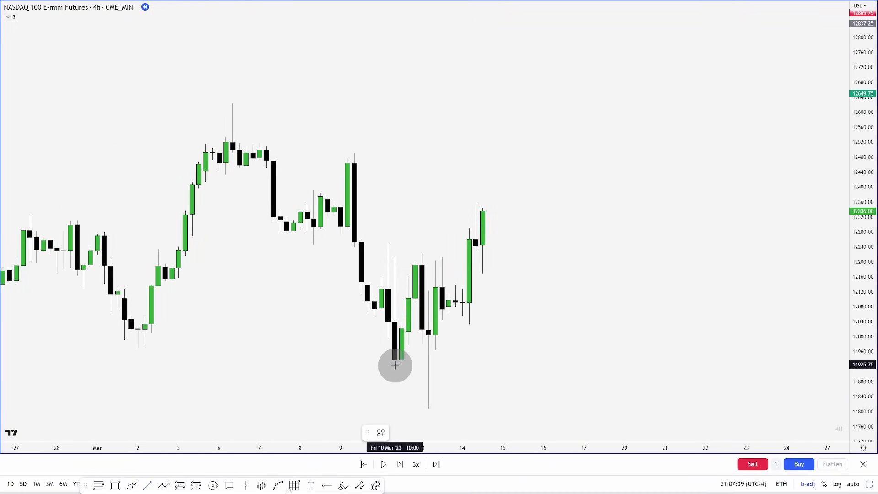
{"action": "left_click", "coordinate": [395, 364]}
{"action": "left_click", "coordinate": [462, 373]}
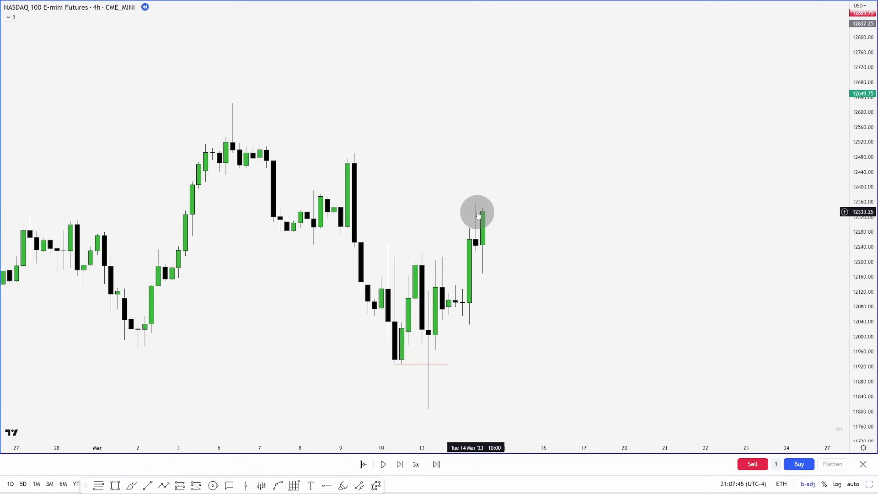
Step: Box the fair value gap around 12130–12230 and draw a line at 12168 inside it
{"action": "left_click", "coordinate": [115, 485]}
{"action": "left_click", "coordinate": [461, 289]}
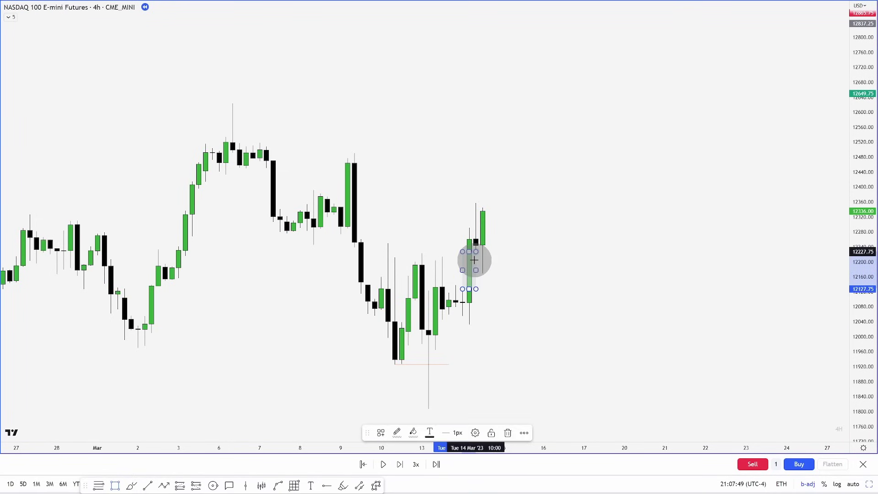
{"action": "left_click_drag", "start_coordinate": [476, 270], "coordinate": [570, 270]}
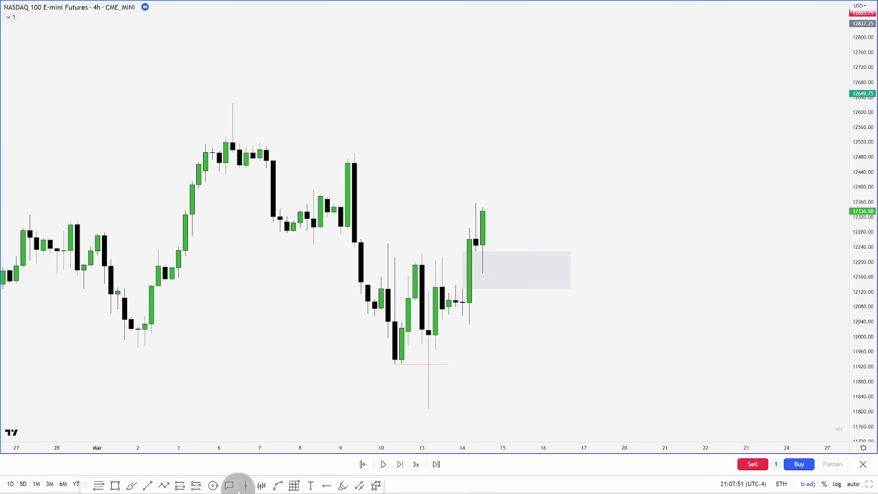
{"action": "left_click", "coordinate": [149, 486]}
{"action": "left_click", "coordinate": [482, 274]}
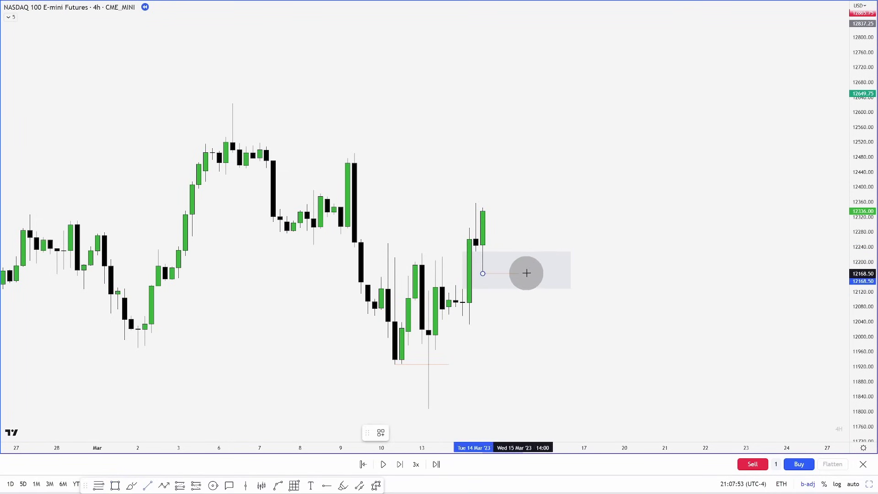
{"action": "left_click", "coordinate": [548, 273]}
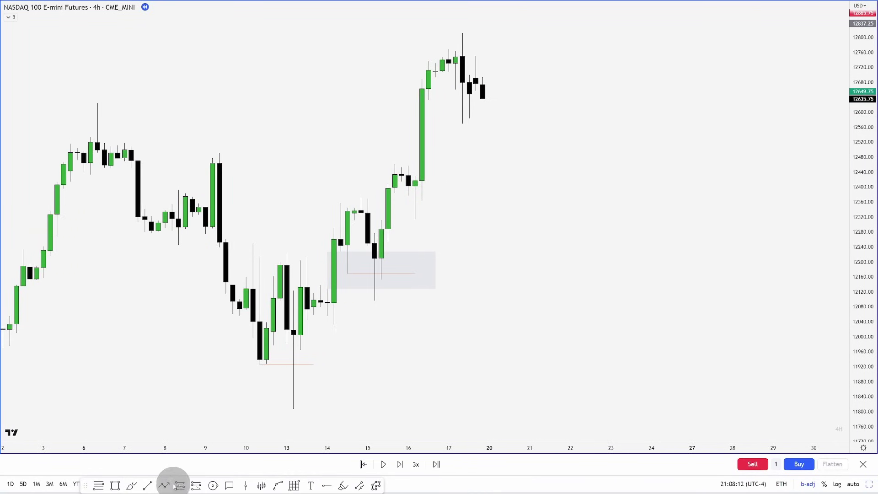
Step: Draw a line at the range low near 12569 and advance the replay four candles
{"action": "left_click_drag", "start_coordinate": [462, 122], "coordinate": [503, 123]}
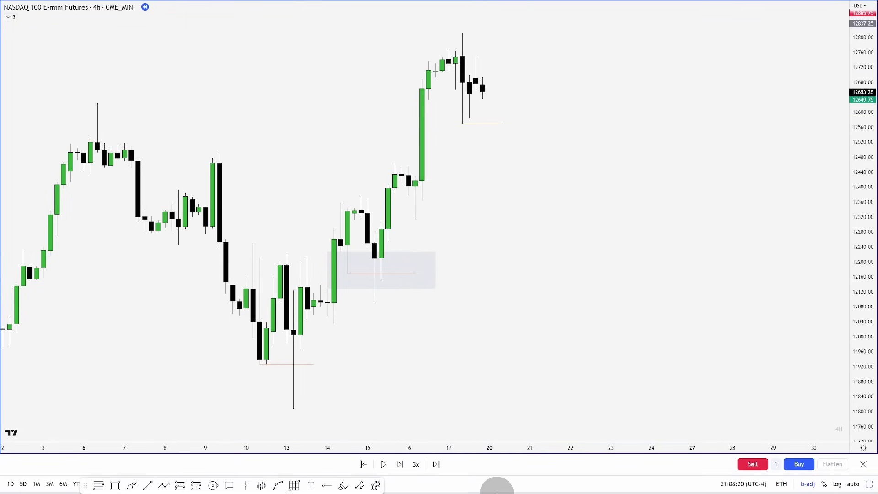
{"action": "key", "text": "shift+Right"}
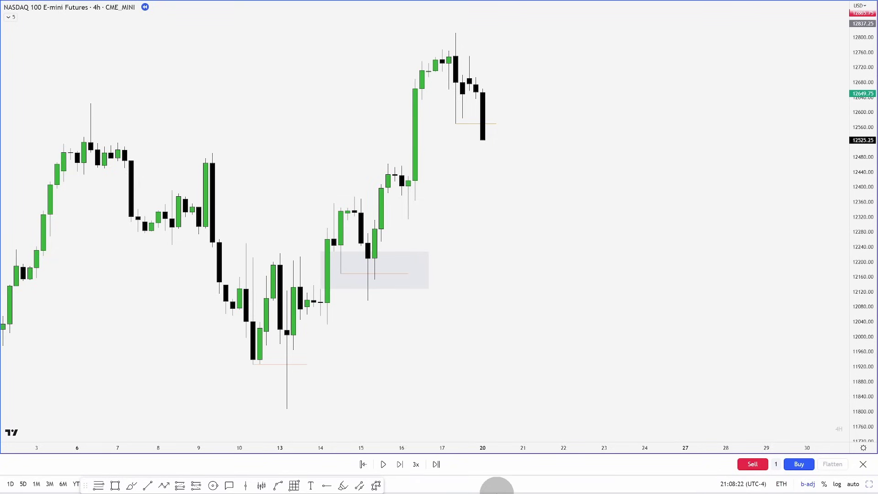
{"action": "key", "text": "shift+Right"}
{"action": "key", "text": "shift+Right"}
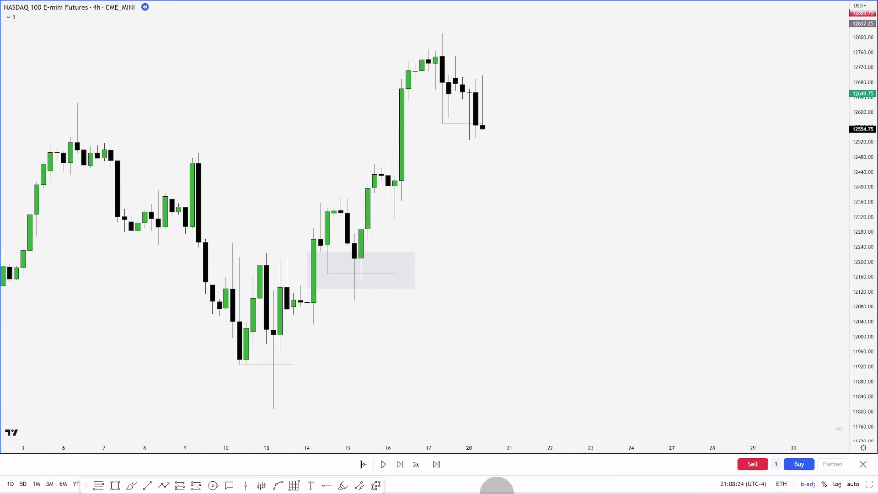
{"action": "key", "text": "shift+Right"}
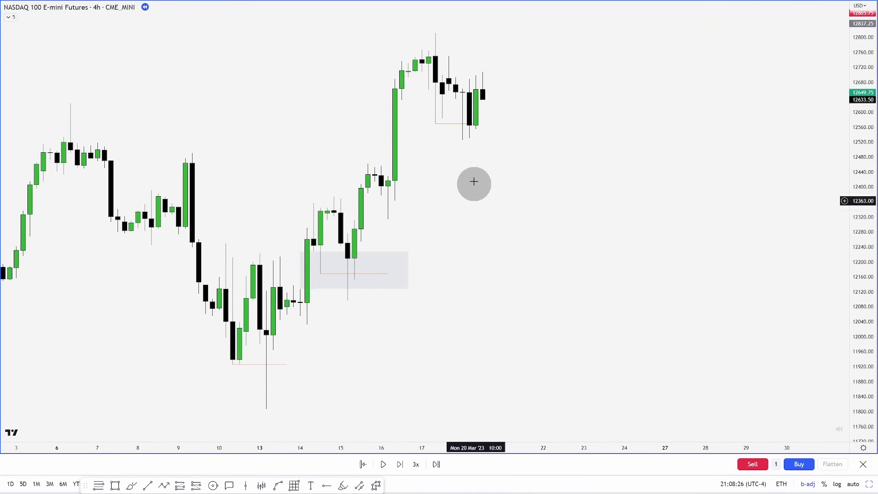
{"action": "key", "text": "shift+Right"}
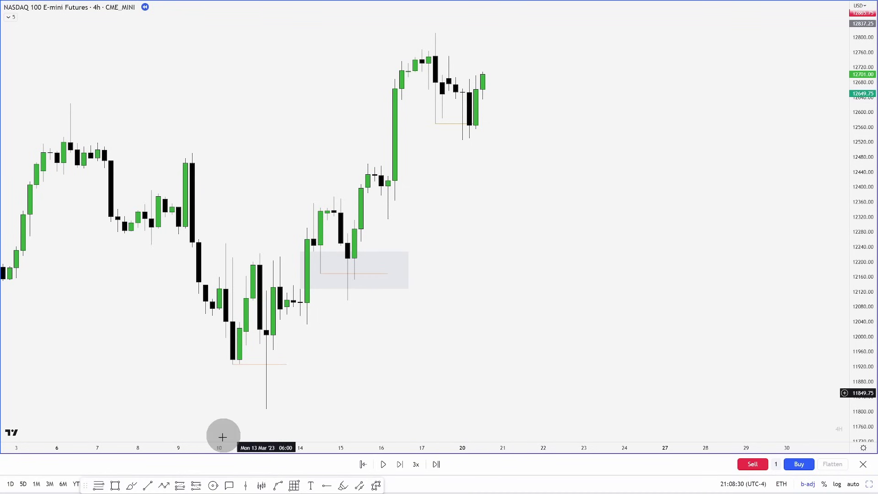
Step: Mark the March 17 high above 12800 and replay until price breaks above it
{"action": "left_click", "coordinate": [152, 488]}
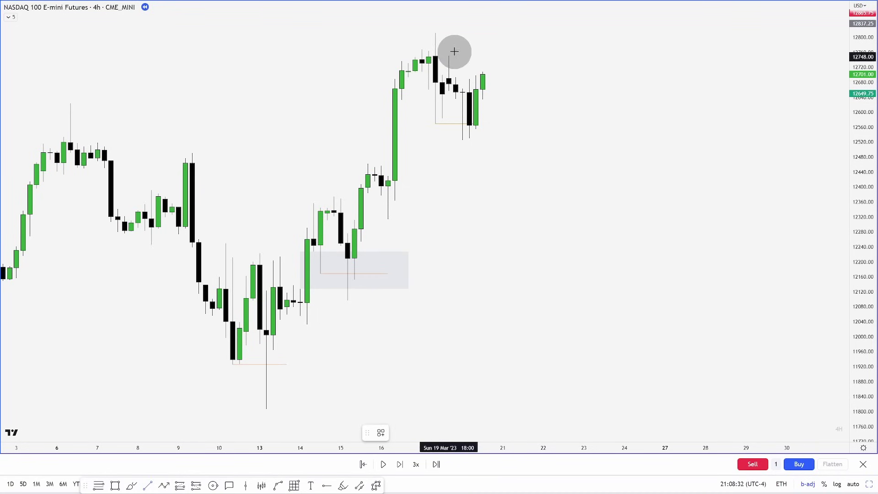
{"action": "left_click", "coordinate": [435, 32]}
{"action": "left_click", "coordinate": [530, 46]}
{"action": "left_click", "coordinate": [541, 73]}
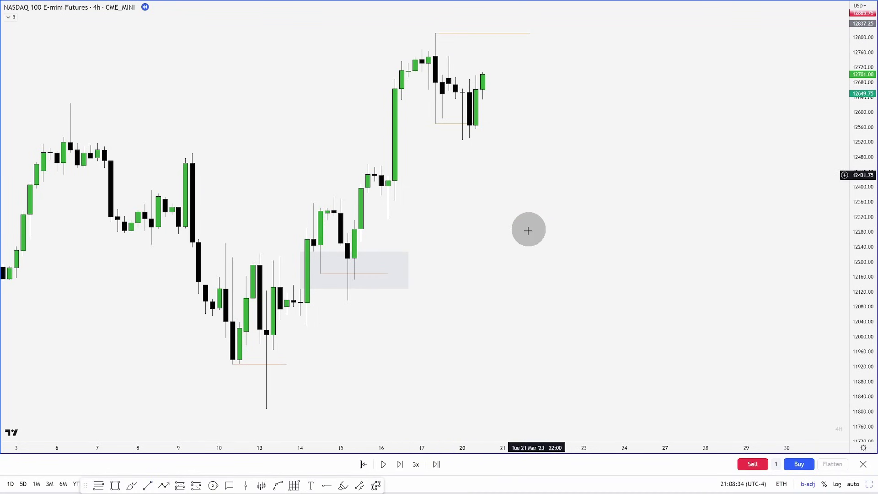
{"action": "key", "text": "shift+Right"}
{"action": "key", "text": "shift+Right"}
{"action": "key", "text": "shift+Right"}
{"action": "key", "text": "shift+Right"}
{"action": "key", "text": "shift+Right"}
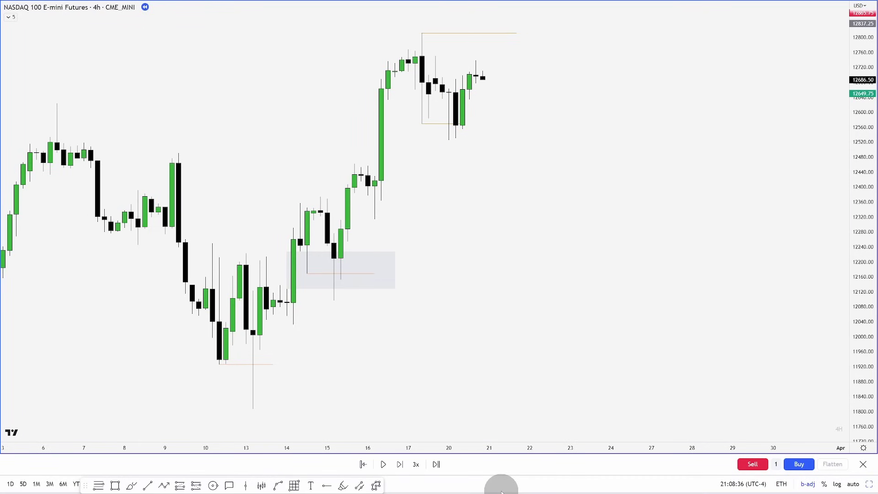
{"action": "key", "text": "shift+Right"}
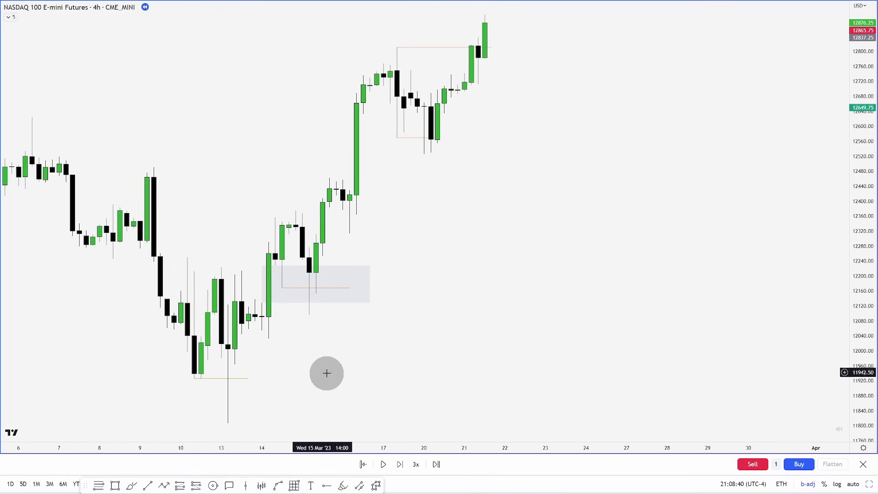
{"action": "left_click_drag", "start_coordinate": [325, 425], "coordinate": [377, 399]}
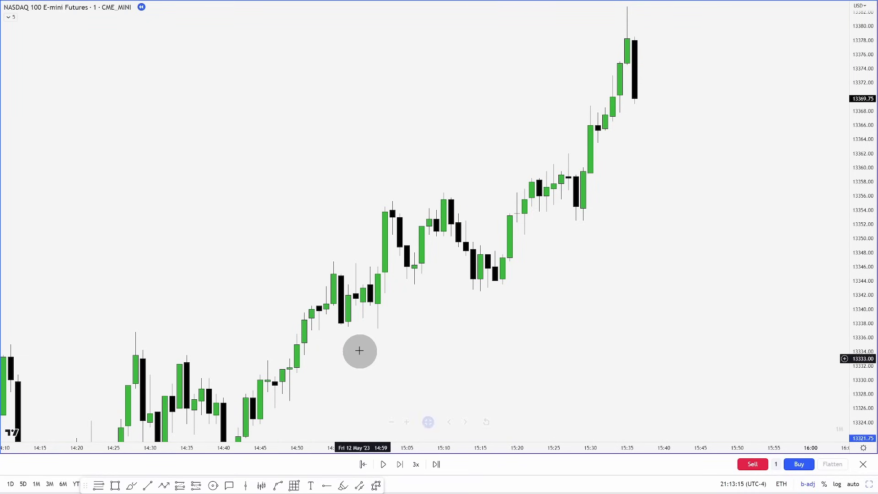
Step: Draw short horizontal lines under the swing lows at 13337.50, about 13344 and about 13354
{"action": "mouse_move", "coordinate": [368, 378]}
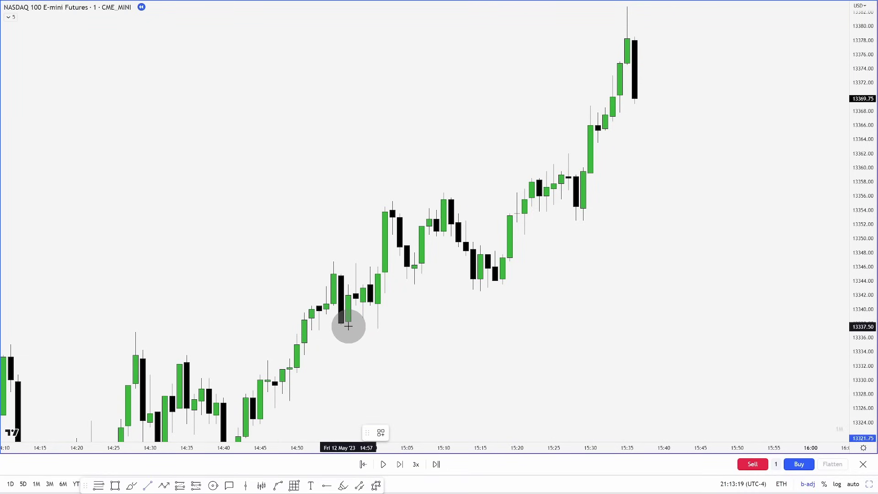
{"action": "left_click_drag", "start_coordinate": [347, 326], "coordinate": [391, 336]}
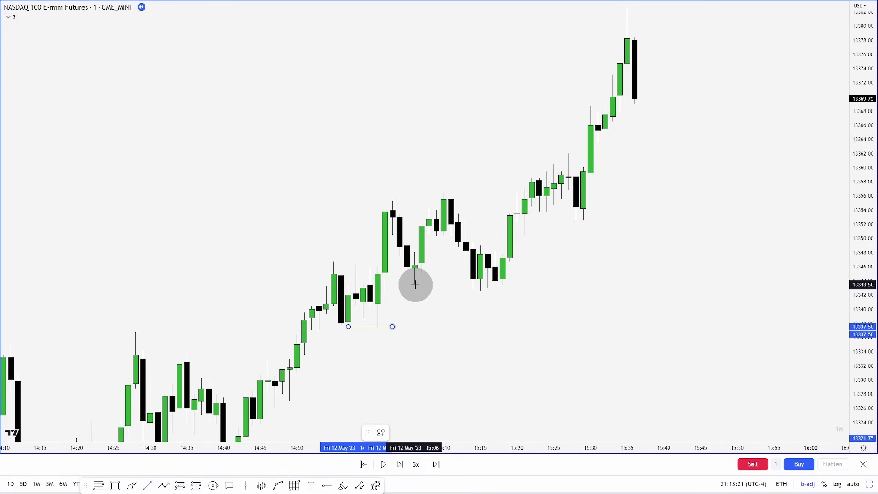
{"action": "left_click_drag", "start_coordinate": [414, 285], "coordinate": [516, 284]}
{"action": "mouse_move", "coordinate": [540, 212]}
{"action": "left_mouse_down"}
{"action": "mouse_move", "coordinate": [582, 222]}
{"action": "mouse_move", "coordinate": [598, 212]}
{"action": "left_mouse_up"}
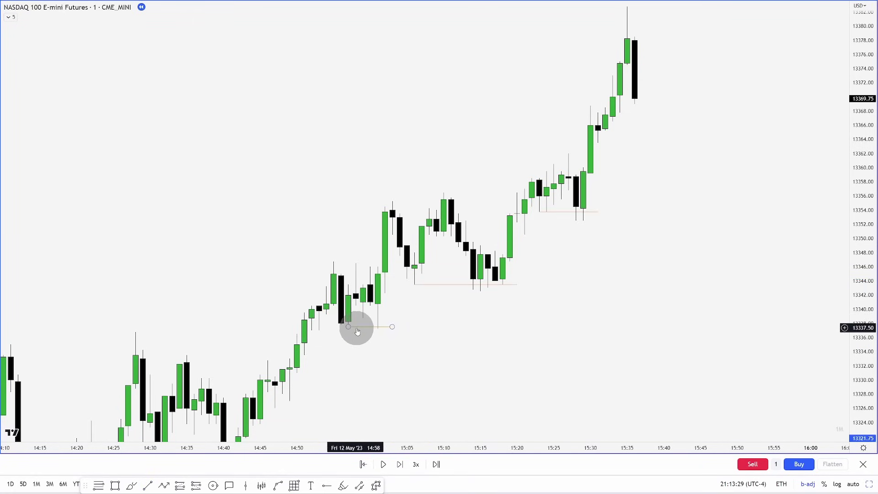